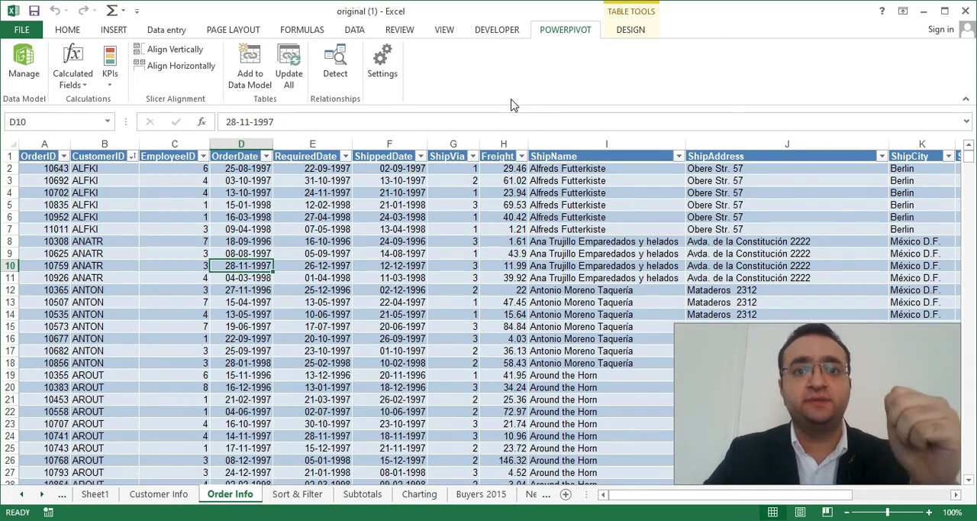
Open the COM Add-ins list from the add-in management settings in Excel's options.
{"action": "left_click", "coordinate": [30, 29]}
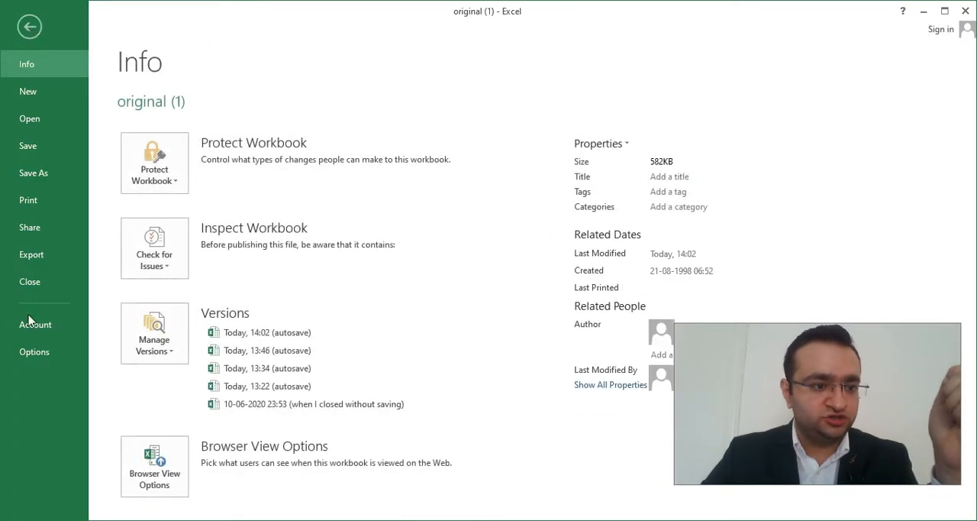
{"action": "left_click", "coordinate": [32, 349]}
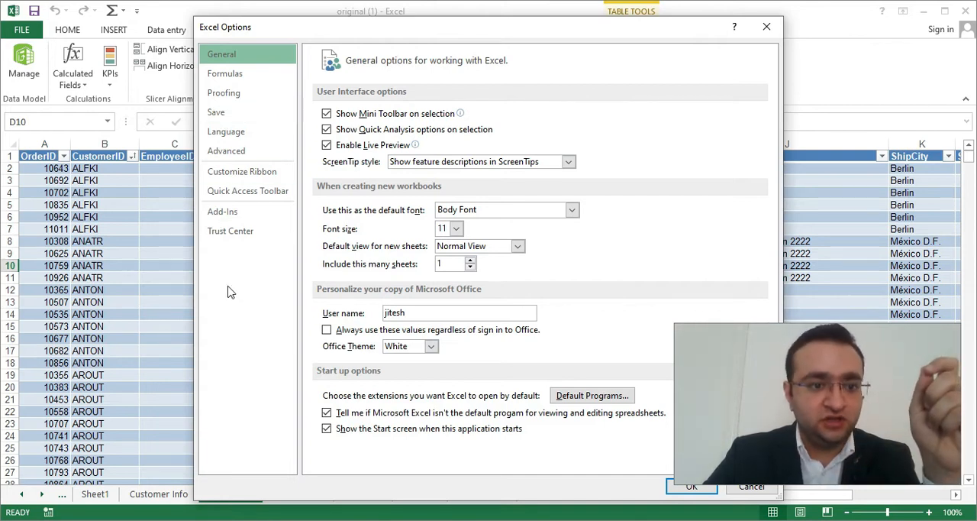
{"action": "left_click", "coordinate": [238, 213]}
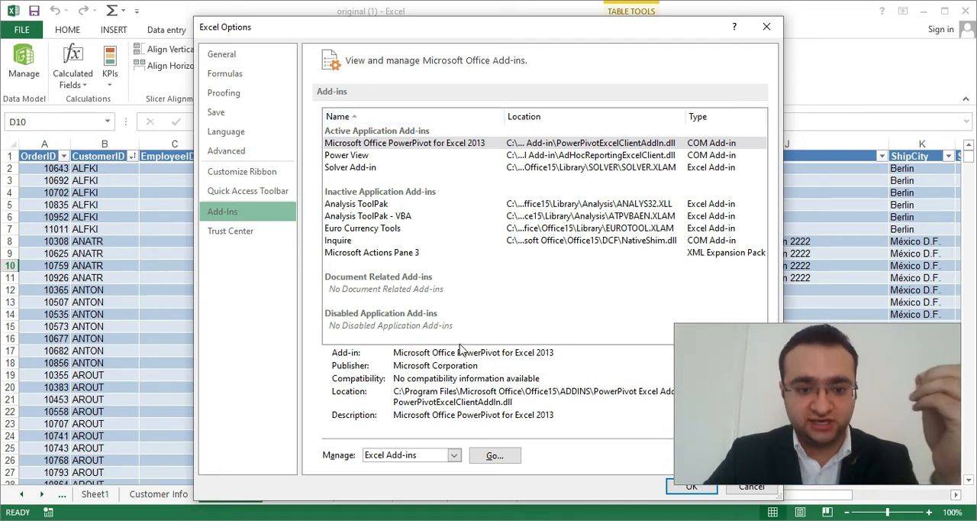
{"action": "left_click", "coordinate": [453, 455]}
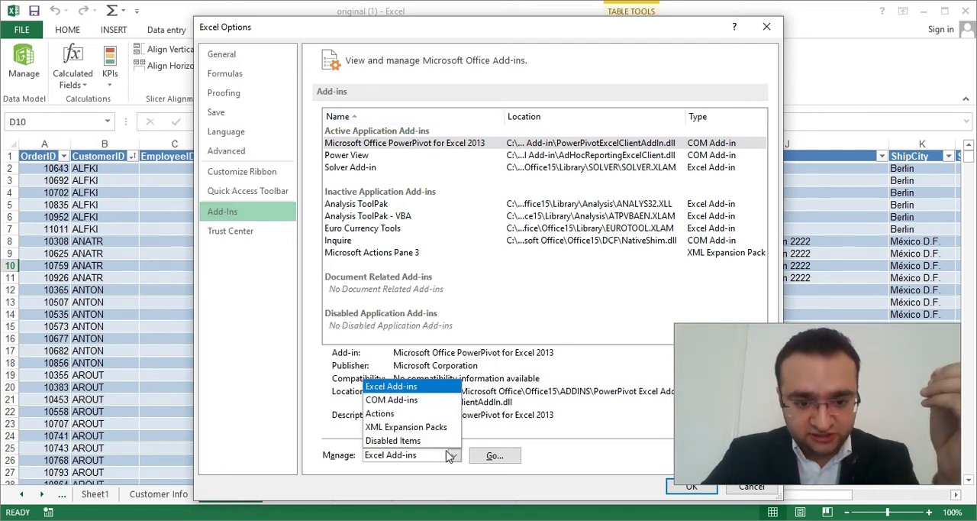
{"action": "left_click", "coordinate": [432, 401]}
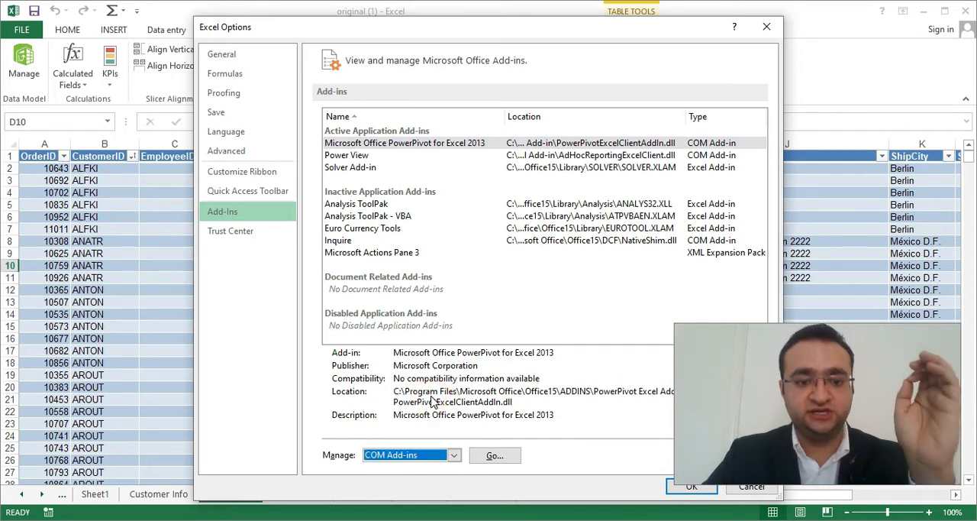
{"action": "left_click", "coordinate": [424, 455]}
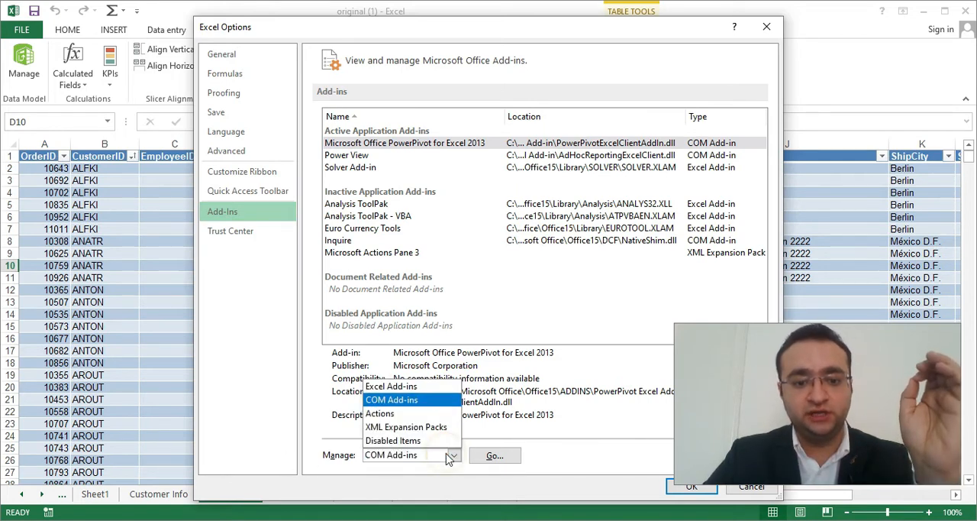
{"action": "left_click", "coordinate": [432, 402]}
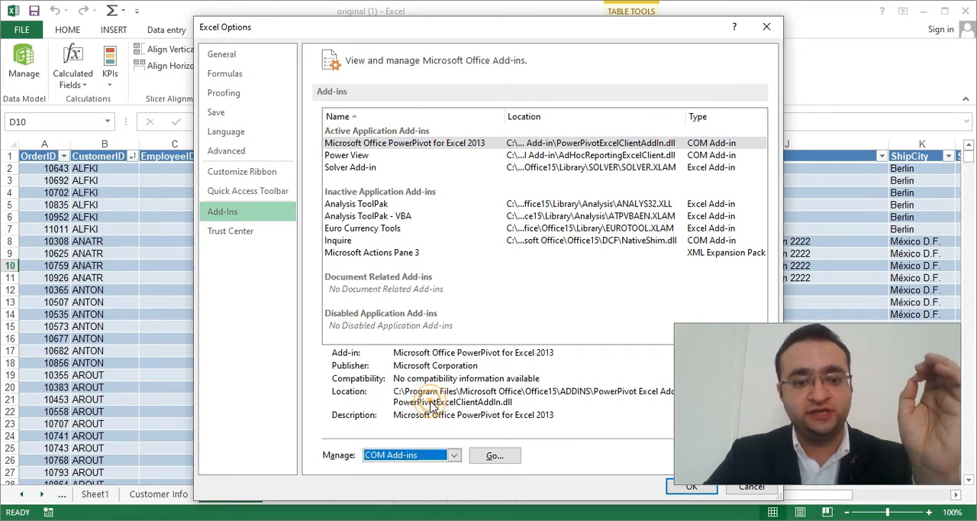
{"action": "left_click", "coordinate": [495, 456]}
Make sure the Microsoft Office PowerPivot for Excel 2013 add-in is enabled and accept the COM add-ins selection.
{"action": "left_click_drag", "start_coordinate": [234, 309], "coordinate": [439, 156]}
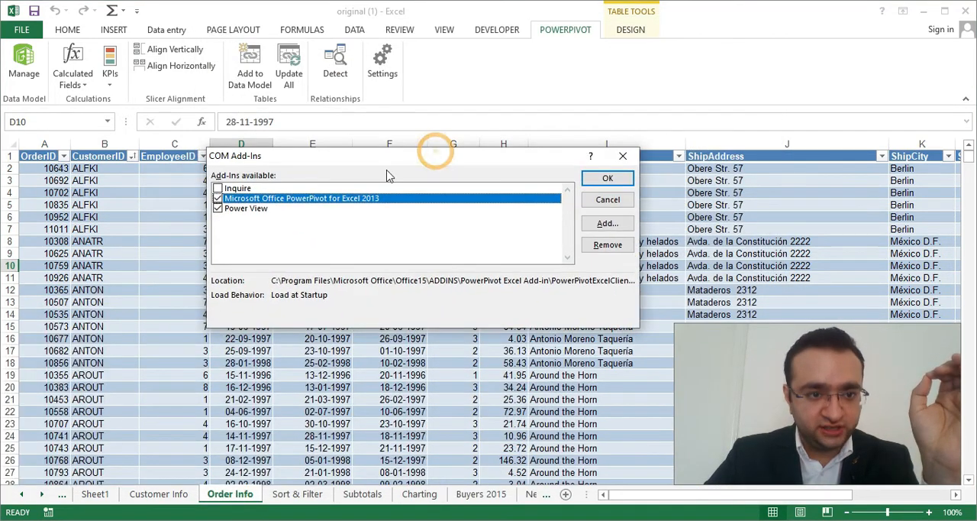
{"action": "left_click", "coordinate": [219, 197]}
{"action": "left_click", "coordinate": [219, 197]}
{"action": "left_click", "coordinate": [219, 198]}
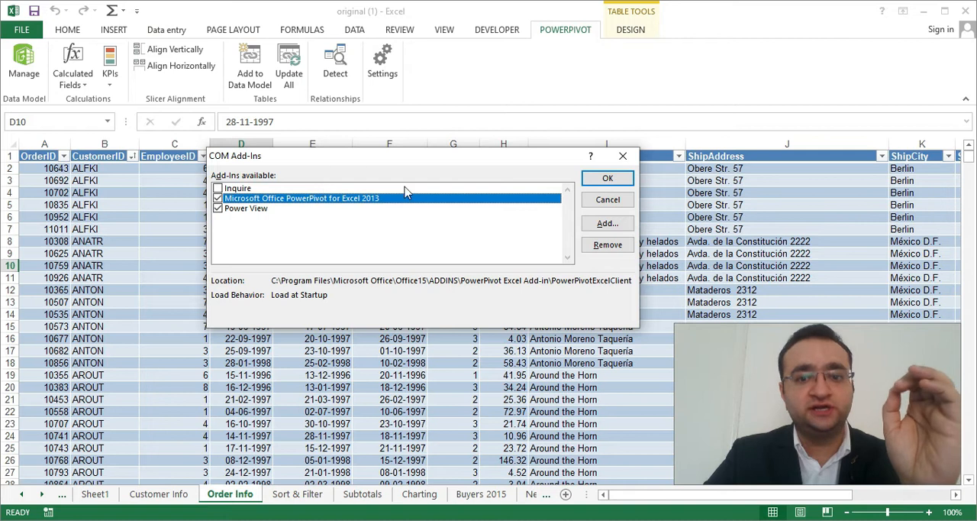
{"action": "left_click", "coordinate": [611, 178]}
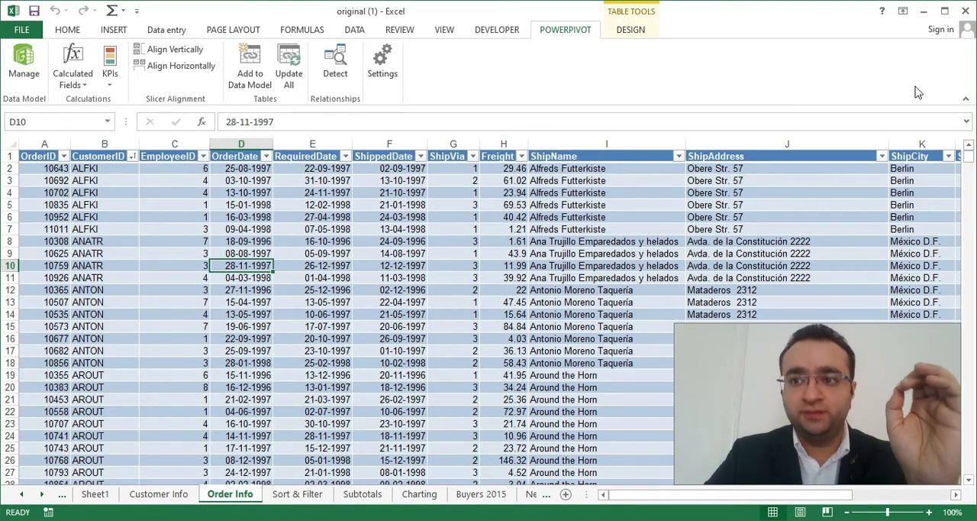
Compare the Customer Info and Order Info sheets, examining the customer ID column that both tables share.
{"action": "left_click", "coordinate": [400, 29]}
{"action": "left_click", "coordinate": [564, 30]}
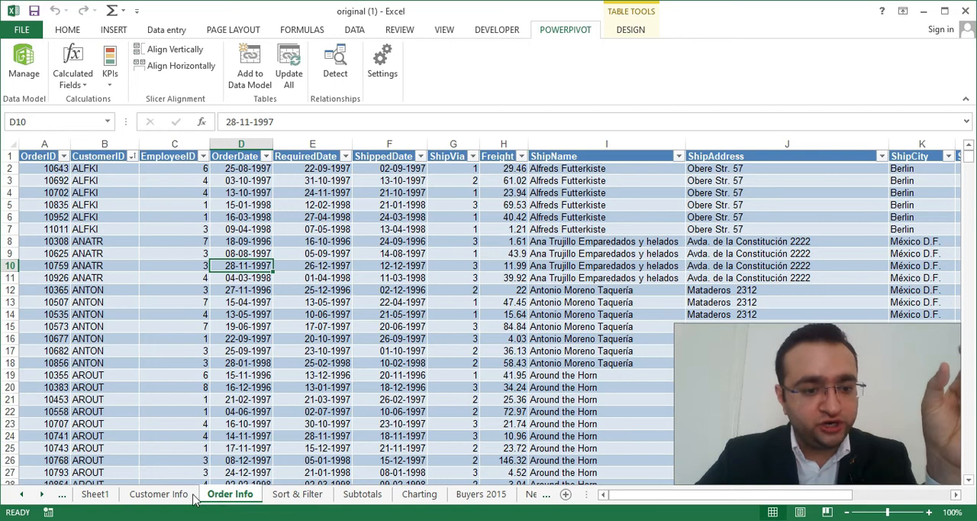
{"action": "left_click", "coordinate": [158, 494]}
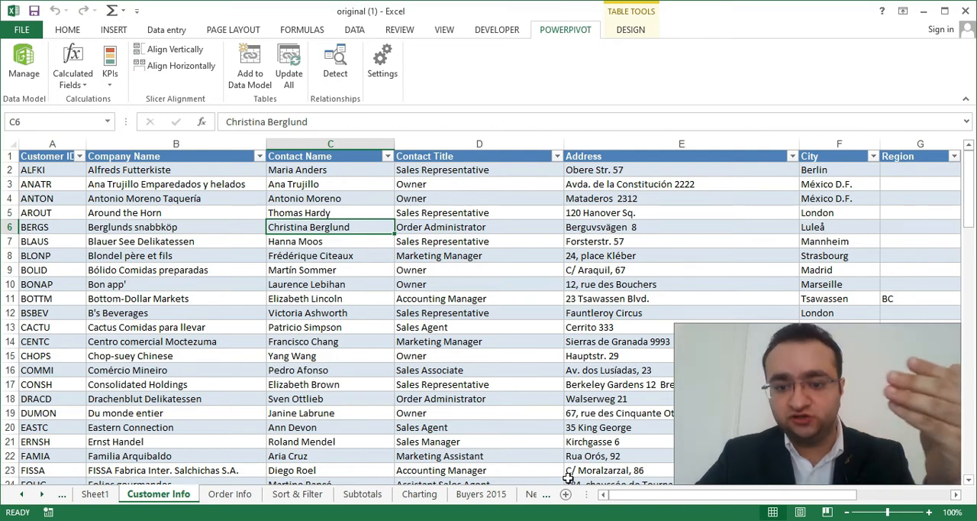
{"action": "left_click_drag", "start_coordinate": [680, 498], "coordinate": [710, 498]}
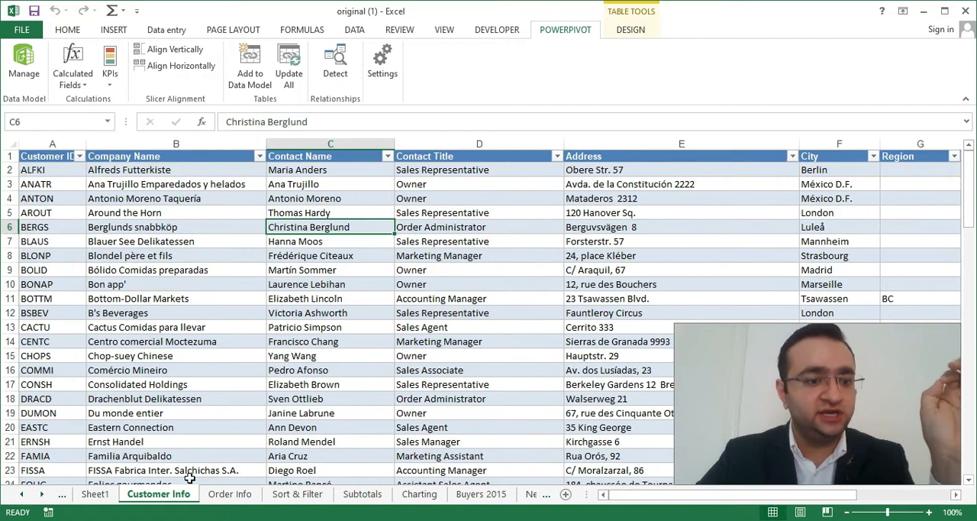
{"action": "left_click", "coordinate": [226, 495]}
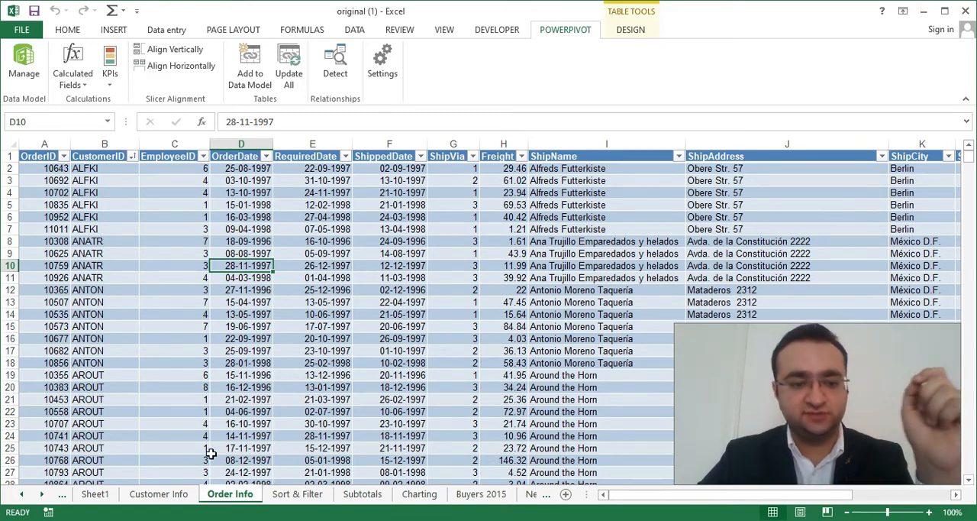
{"action": "left_click", "coordinate": [158, 495]}
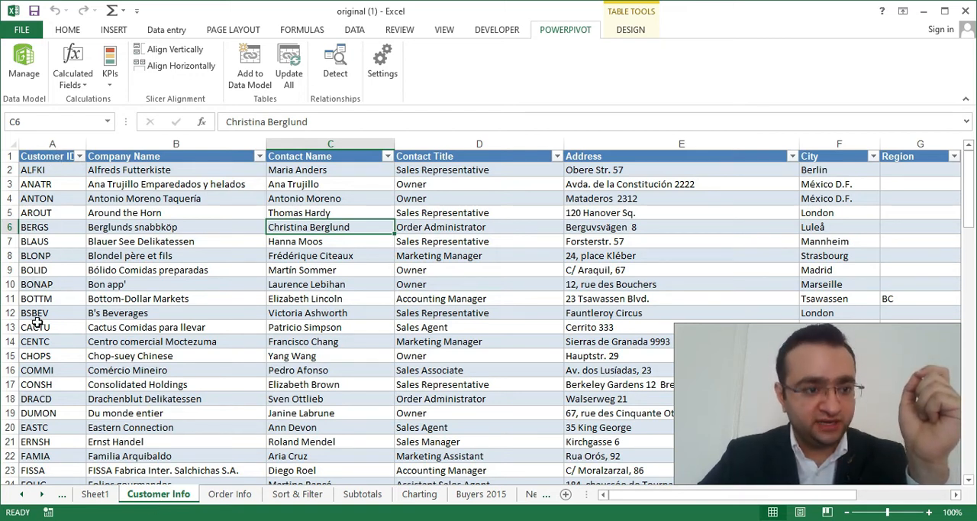
{"action": "left_click", "coordinate": [231, 493]}
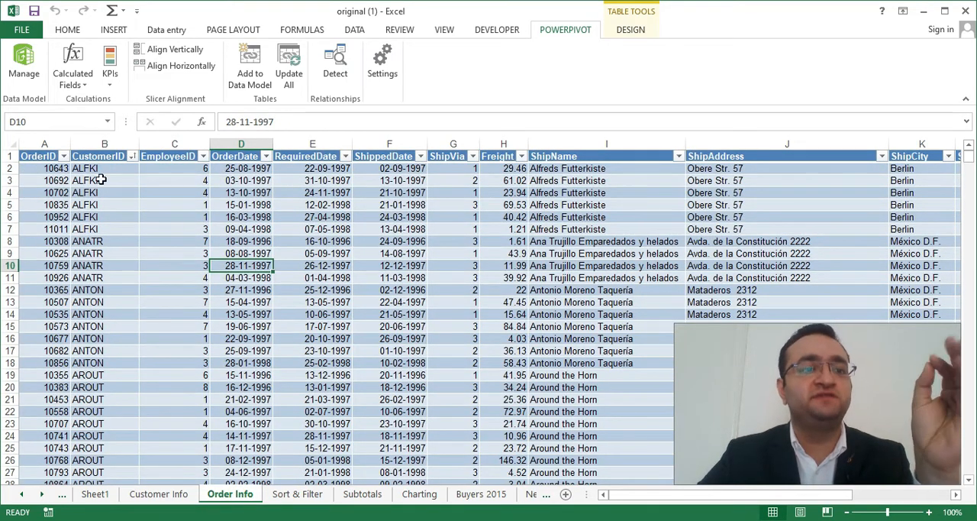
{"action": "left_click", "coordinate": [179, 495]}
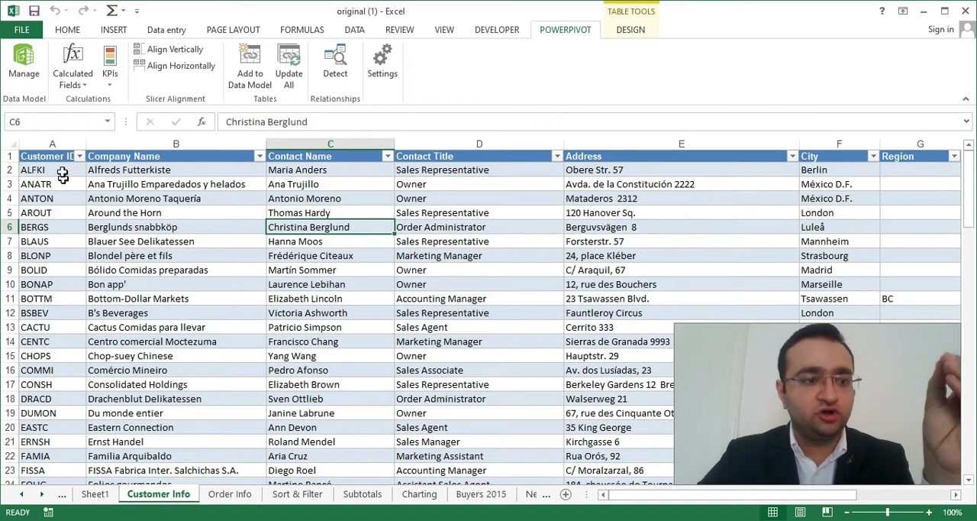
{"action": "left_click", "coordinate": [229, 496]}
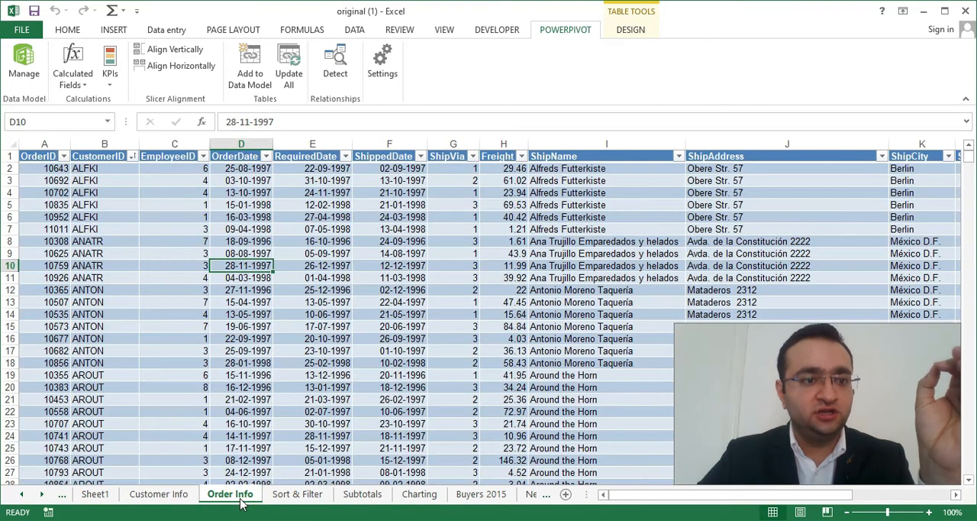
{"action": "left_click", "coordinate": [183, 494]}
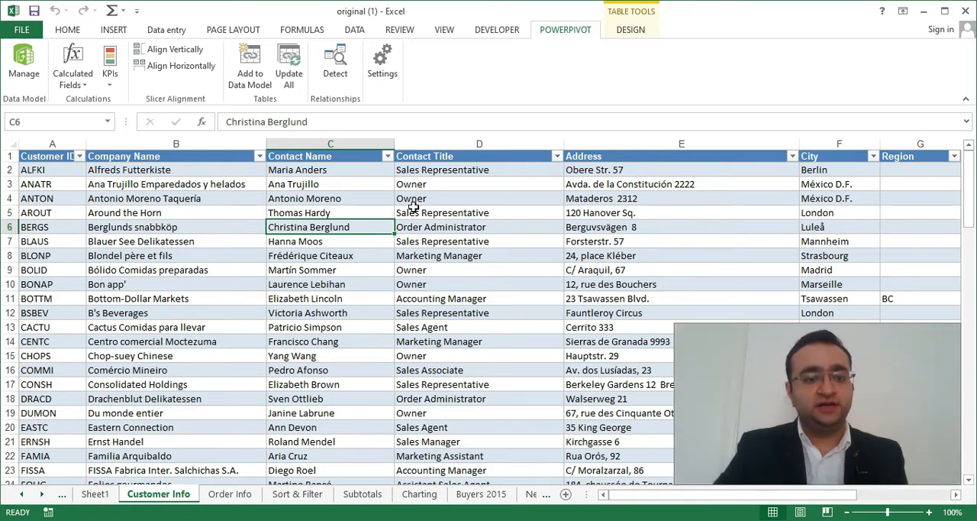
{"action": "left_click", "coordinate": [232, 494]}
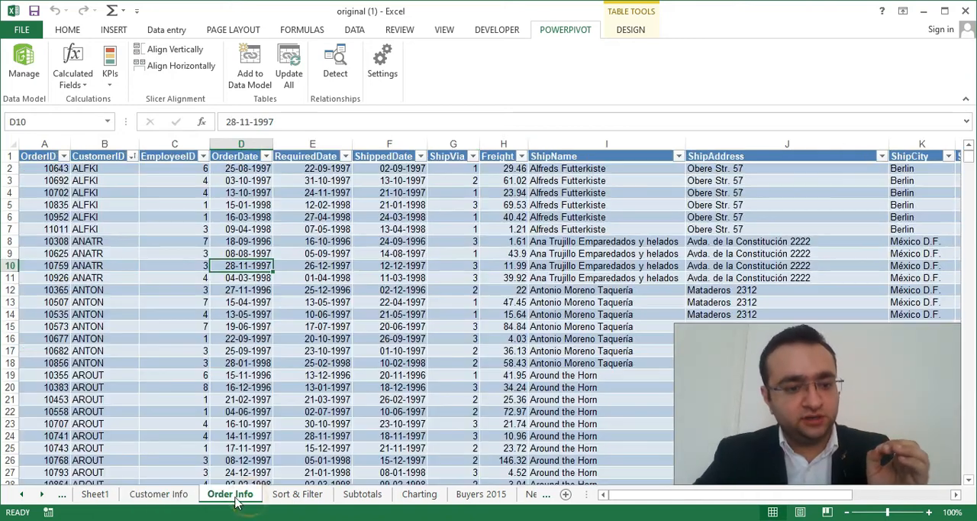
Try to add the table on the Customer Info sheet to the PowerPivot data model.
{"action": "left_click", "coordinate": [160, 493]}
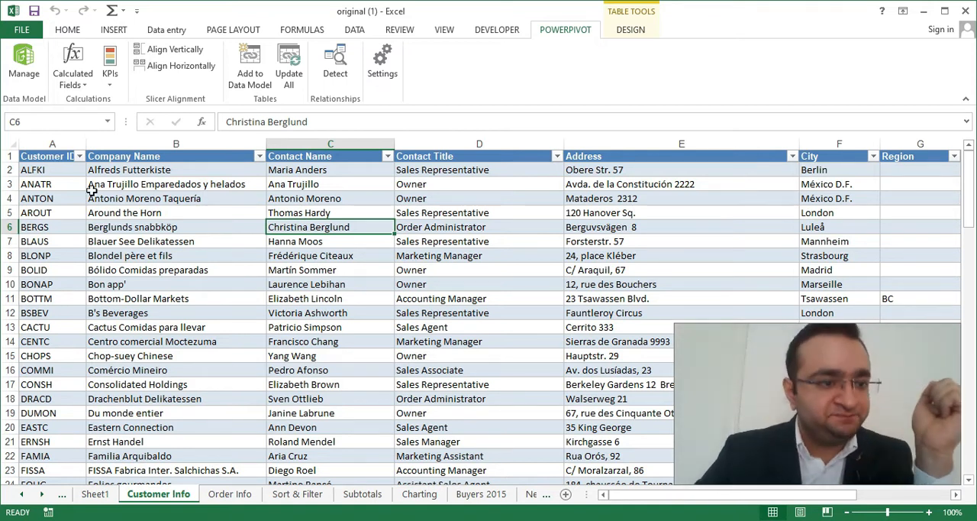
{"action": "left_click", "coordinate": [158, 193]}
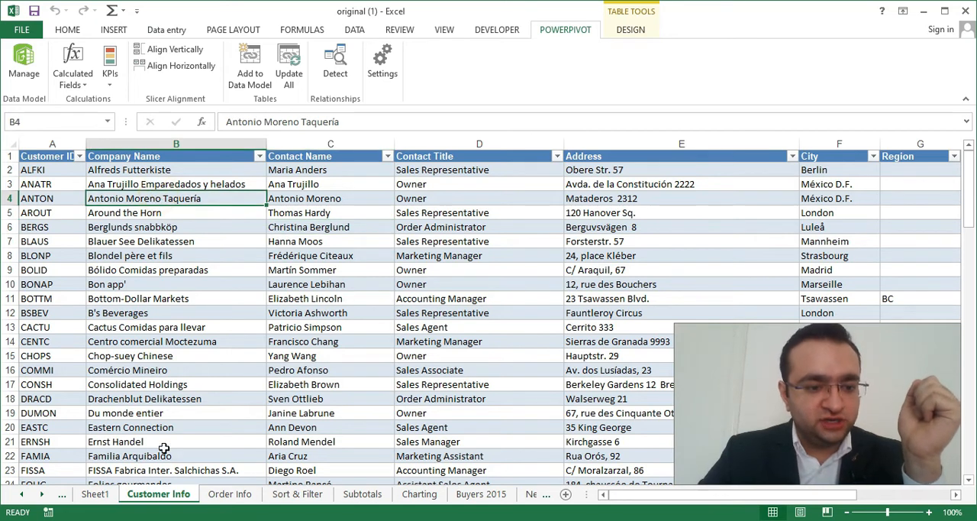
{"action": "left_click", "coordinate": [184, 213]}
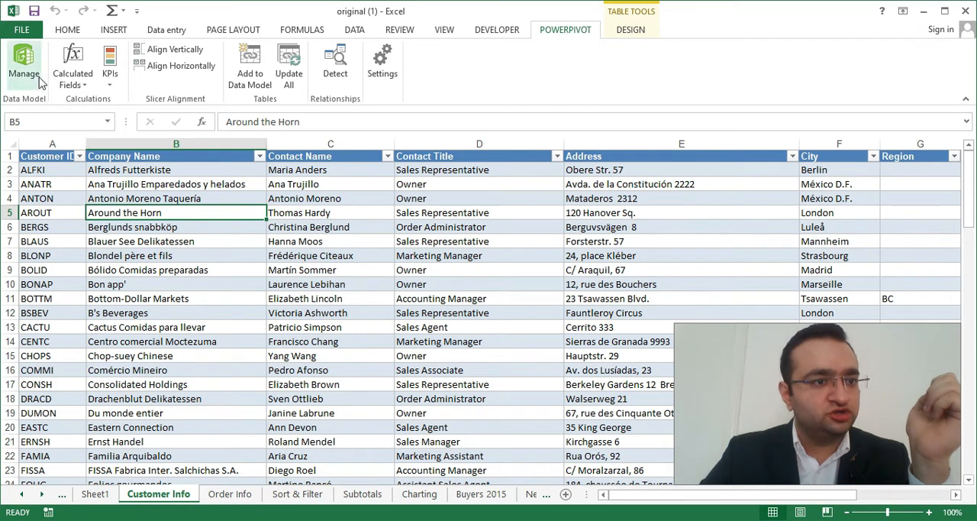
{"action": "left_click", "coordinate": [255, 80]}
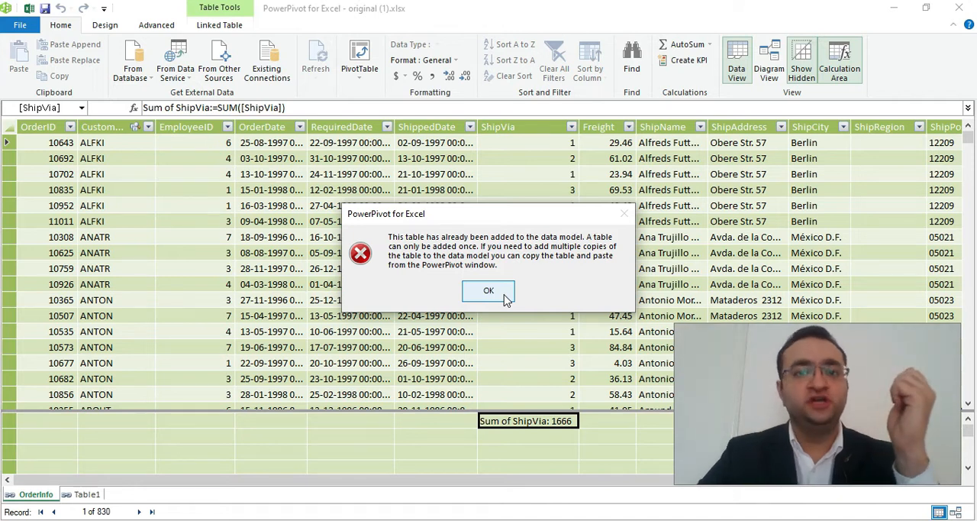
{"action": "left_click", "coordinate": [490, 291]}
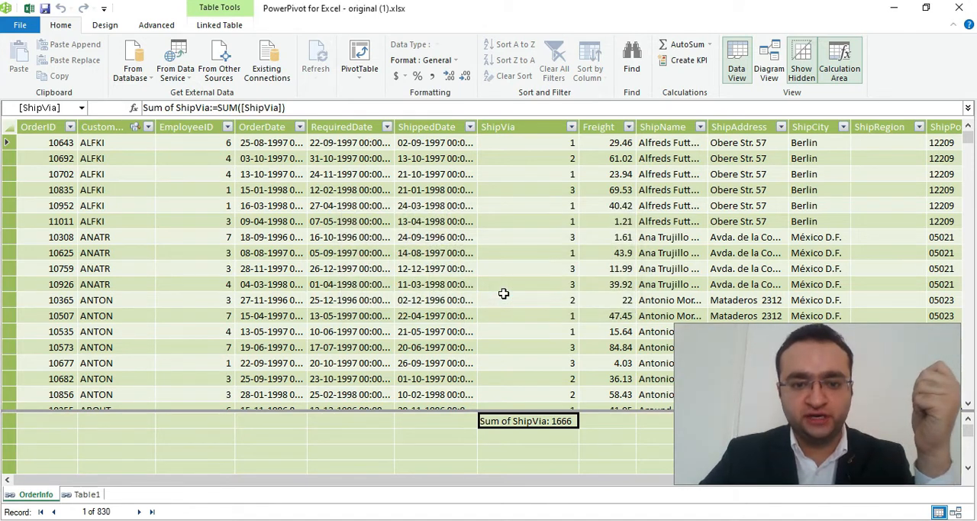
Look at the Excel workbook window and return to the PowerPivot window.
{"action": "mouse_move", "coordinate": [243, 517]}
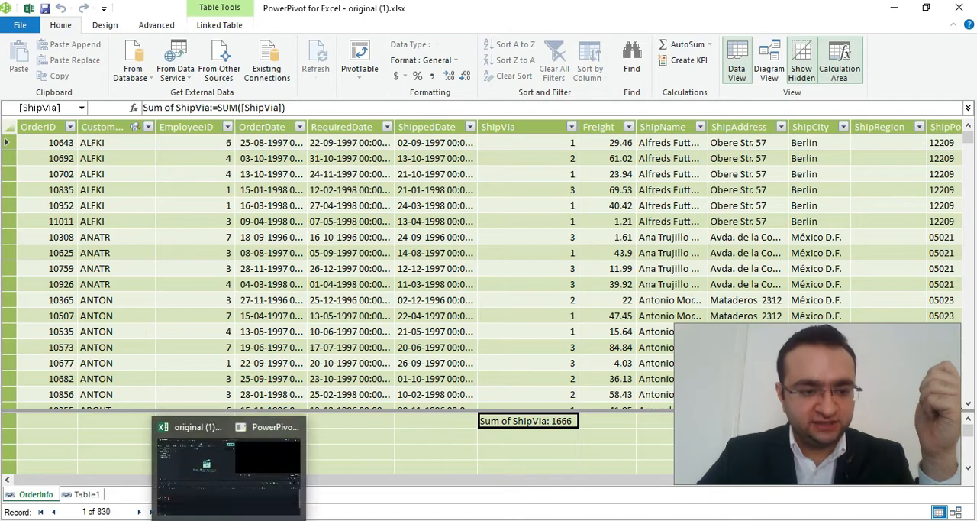
{"action": "left_click", "coordinate": [149, 484]}
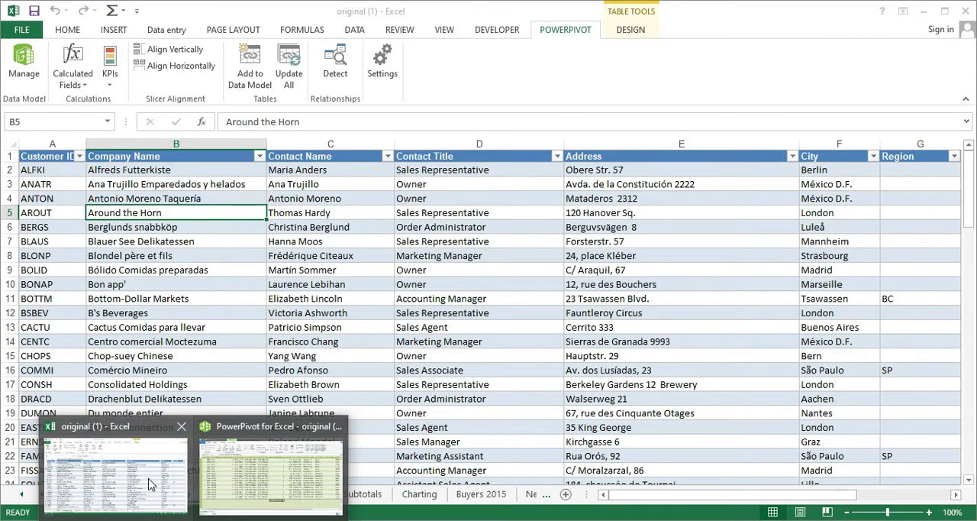
{"action": "left_click", "coordinate": [262, 471]}
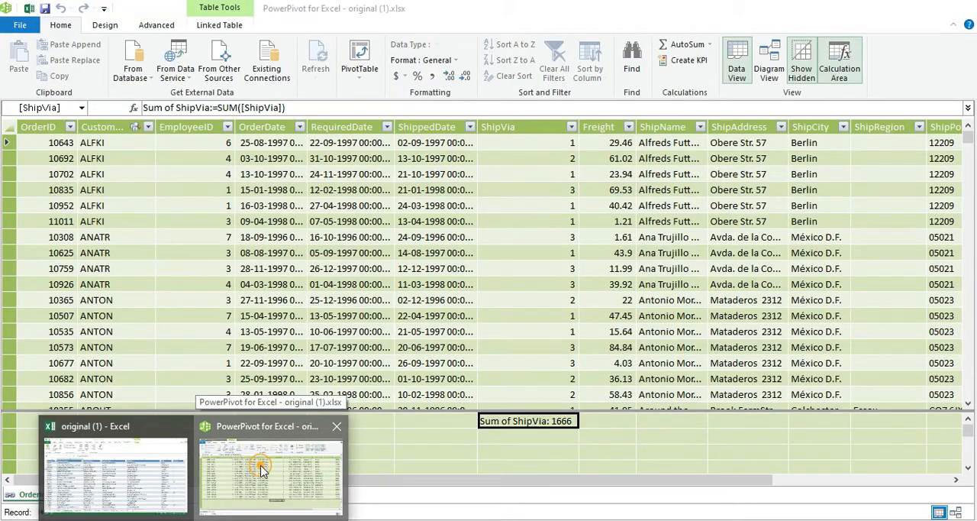
{"action": "left_click", "coordinate": [261, 471]}
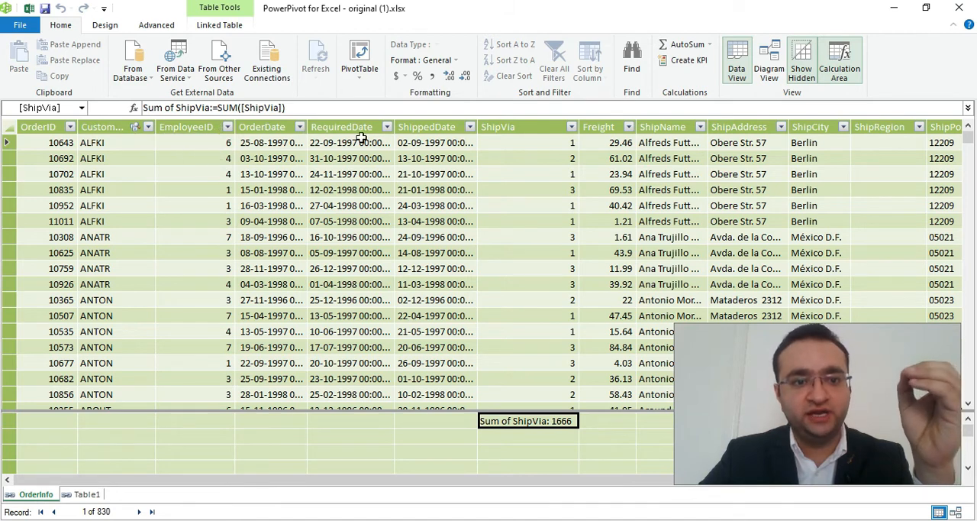
Switch back to the Excel workbook and try to add the Order Info sheet's table to the data model.
{"action": "mouse_move", "coordinate": [229, 520]}
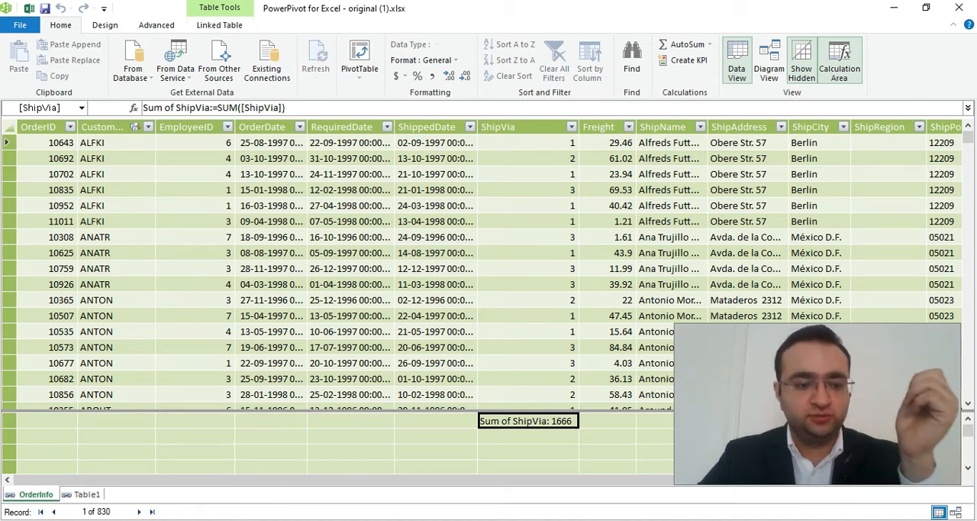
{"action": "mouse_move", "coordinate": [195, 519]}
{"action": "left_click", "coordinate": [151, 479]}
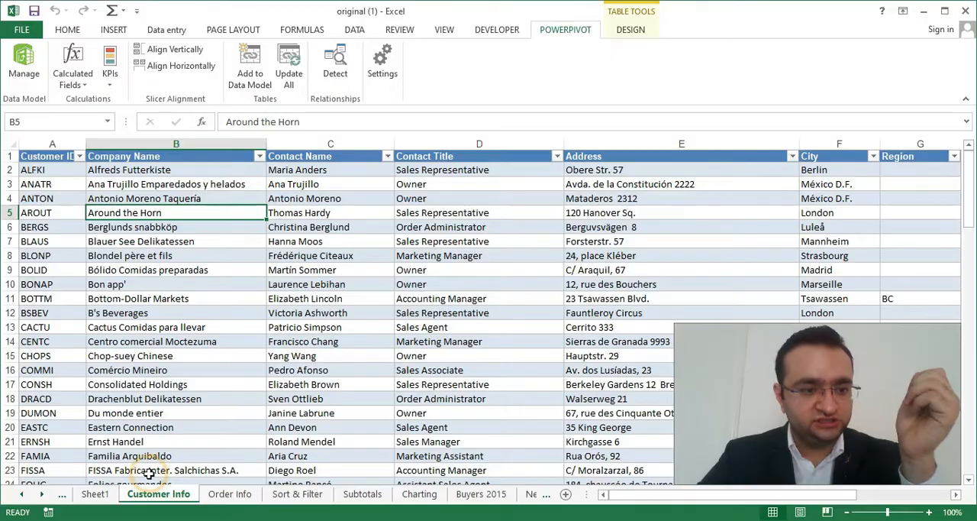
{"action": "left_click", "coordinate": [234, 495]}
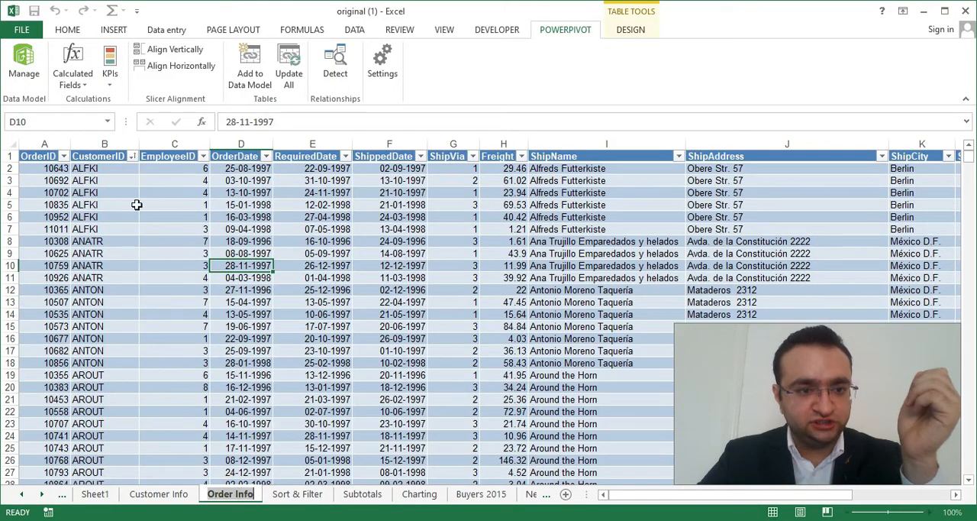
{"action": "left_click", "coordinate": [316, 217]}
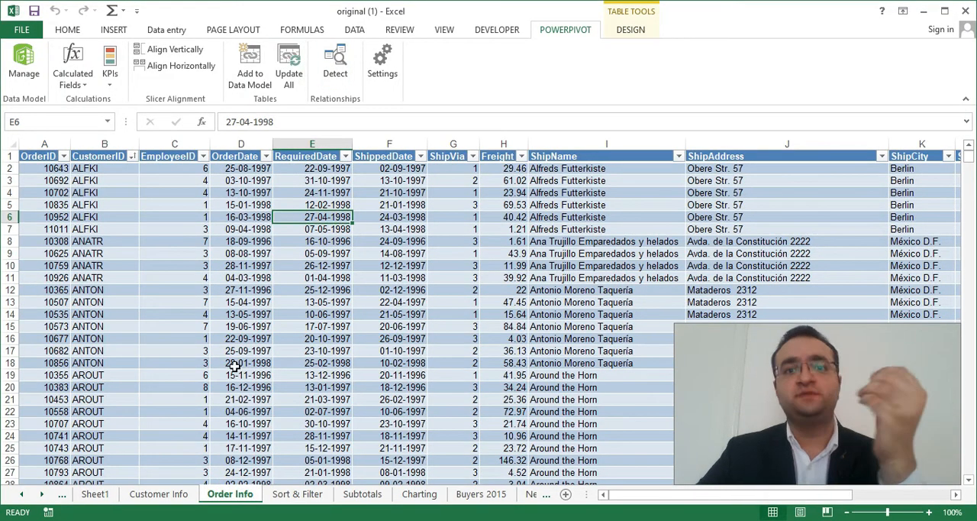
{"action": "left_click", "coordinate": [252, 70]}
{"action": "left_click", "coordinate": [488, 294]}
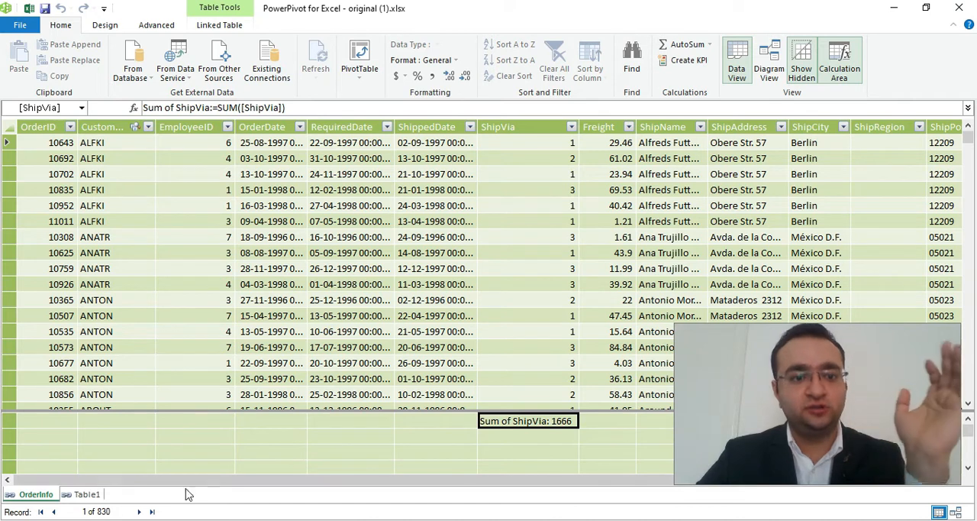
Compare the records of the OrderInfo and Table1 tables in the PowerPivot data model.
{"action": "left_click", "coordinate": [84, 494]}
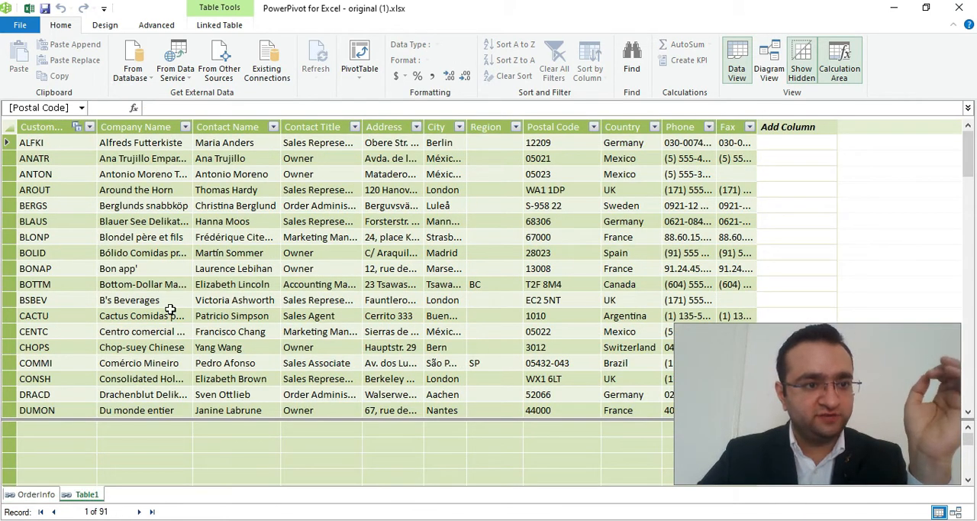
{"action": "left_click", "coordinate": [36, 494]}
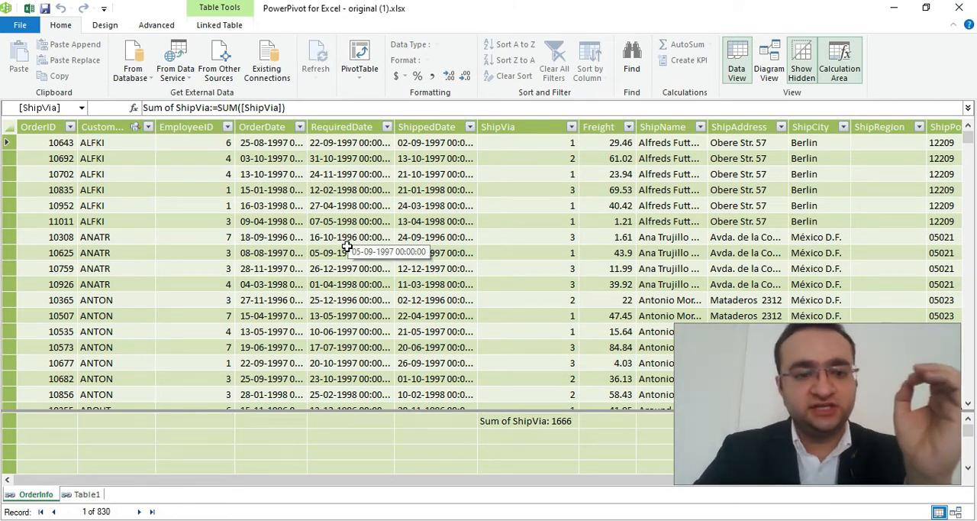
{"action": "left_click", "coordinate": [86, 493]}
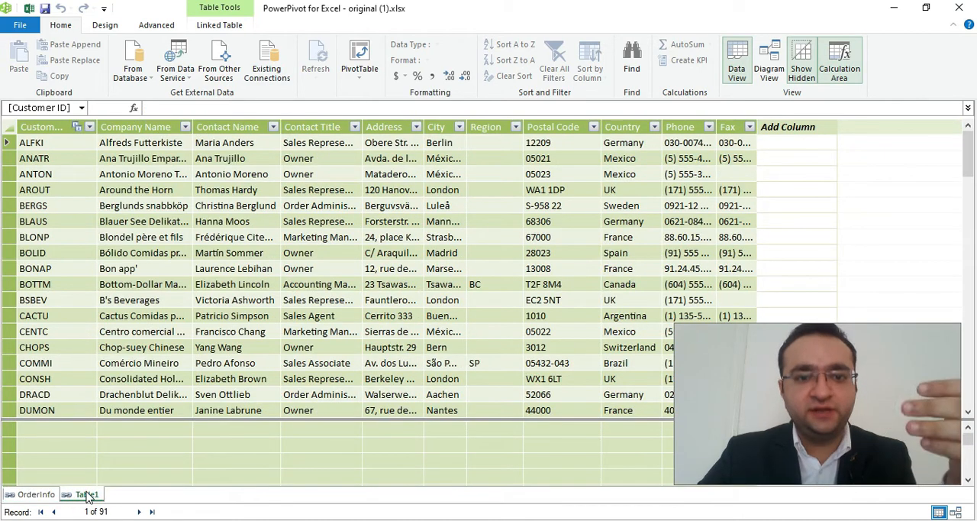
{"action": "left_click", "coordinate": [36, 494]}
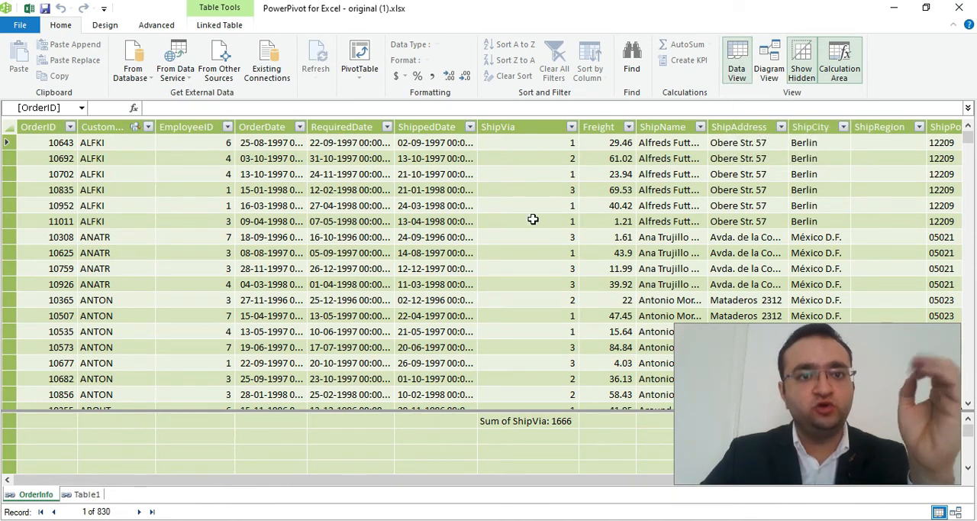
Show the data model as a diagram and enlarge the OrderInfo table box to list more of its fields.
{"action": "left_click", "coordinate": [771, 76]}
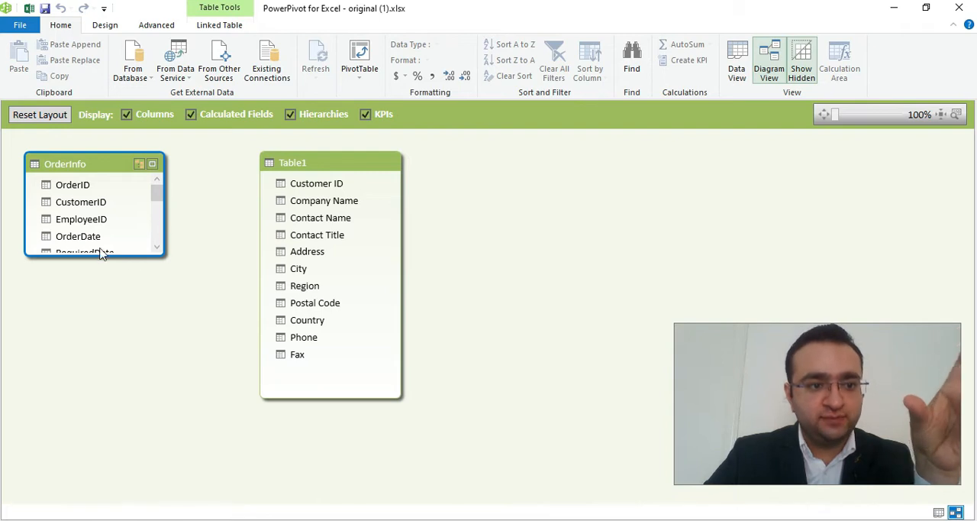
{"action": "left_click_drag", "start_coordinate": [98, 257], "coordinate": [87, 419]}
{"action": "scroll", "coordinate": [116, 316], "scroll_direction": "down", "scroll_amount": 1}
{"action": "scroll", "coordinate": [115, 316], "scroll_direction": "up", "scroll_amount": 1}
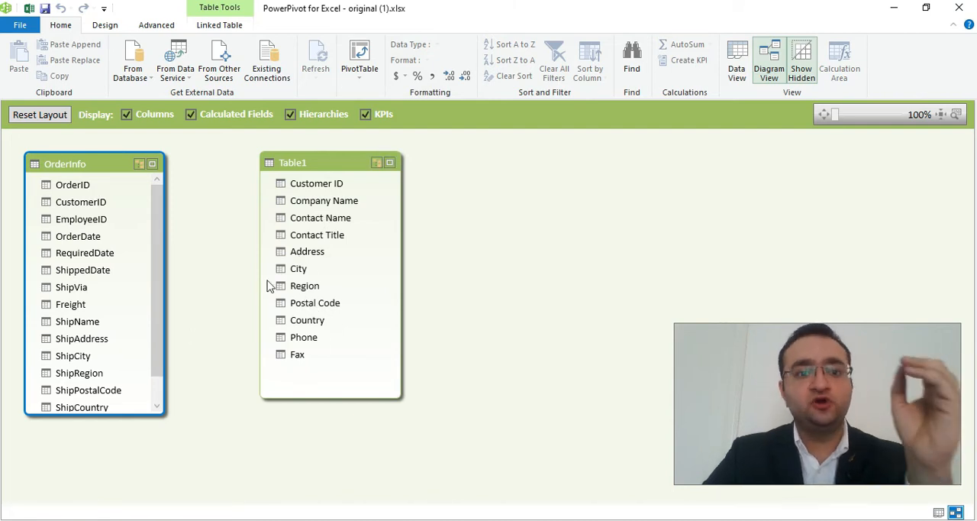
Create a relationship between CustomerID in OrderInfo and Customer ID in Table1, dismissing any resulting message.
{"action": "left_click", "coordinate": [95, 203]}
{"action": "left_click_drag", "start_coordinate": [256, 197], "coordinate": [302, 188]}
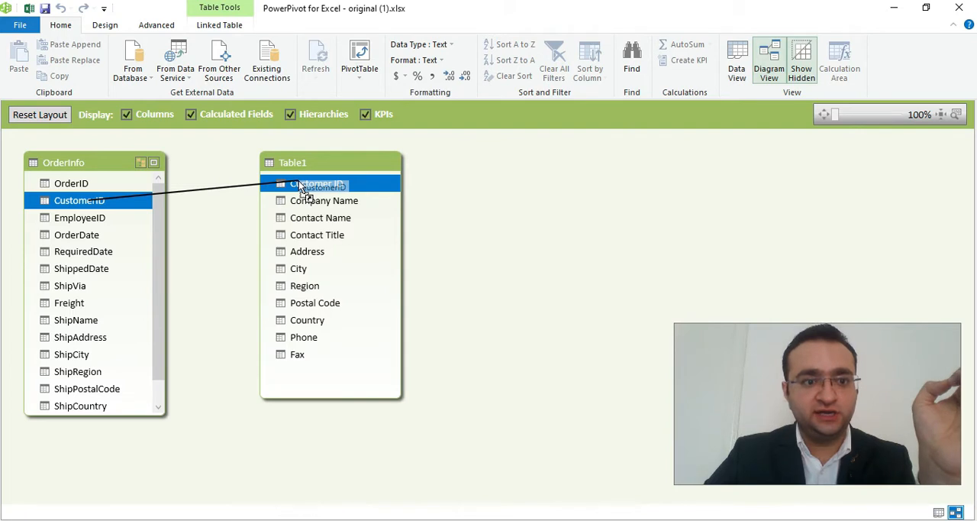
{"action": "left_click_drag", "start_coordinate": [302, 188], "coordinate": [296, 184]}
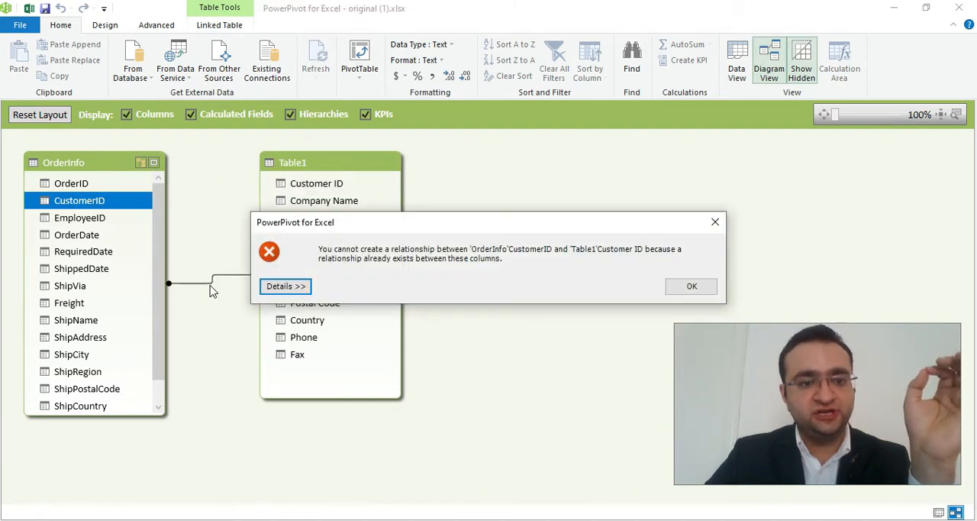
{"action": "left_click", "coordinate": [685, 287]}
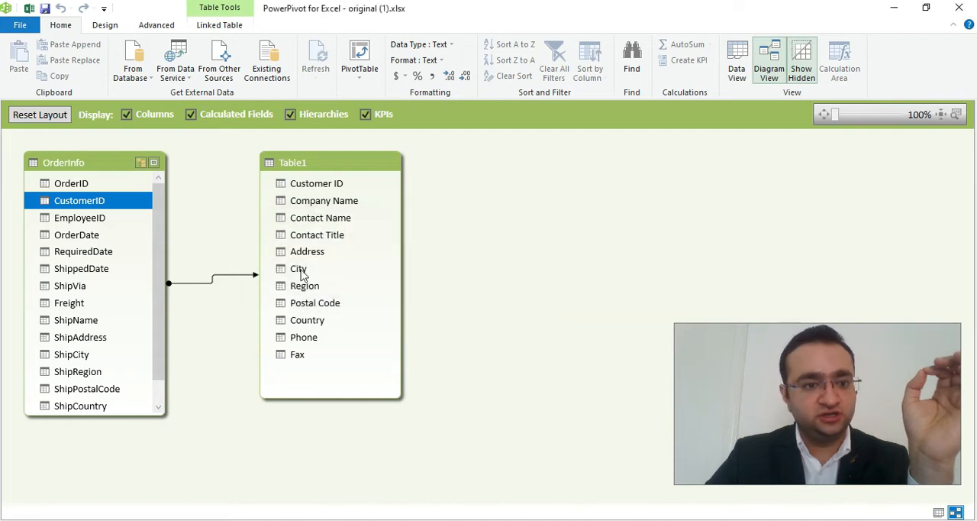
Return to the data grid and insert a PivotTable from the data model on a new worksheet.
{"action": "left_click", "coordinate": [739, 69]}
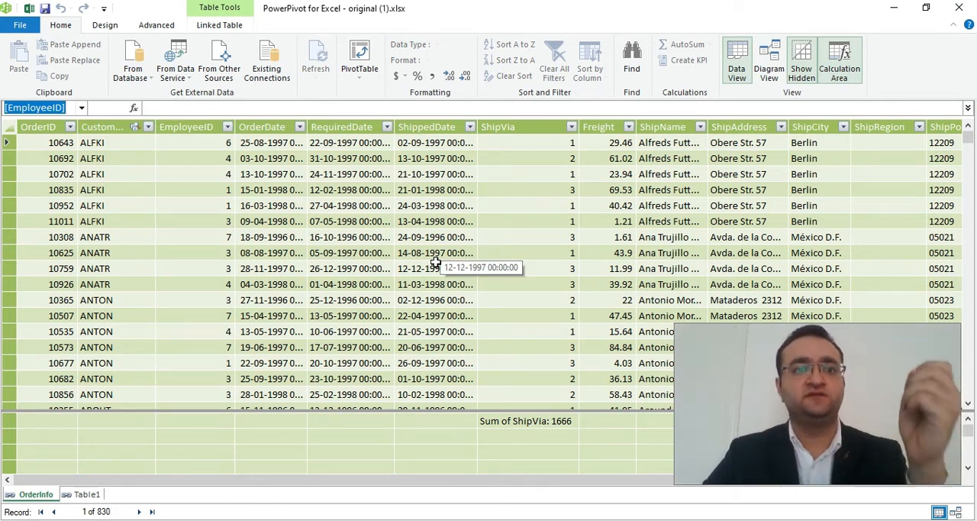
{"action": "scroll", "coordinate": [474, 182], "scroll_direction": "up", "scroll_amount": 1}
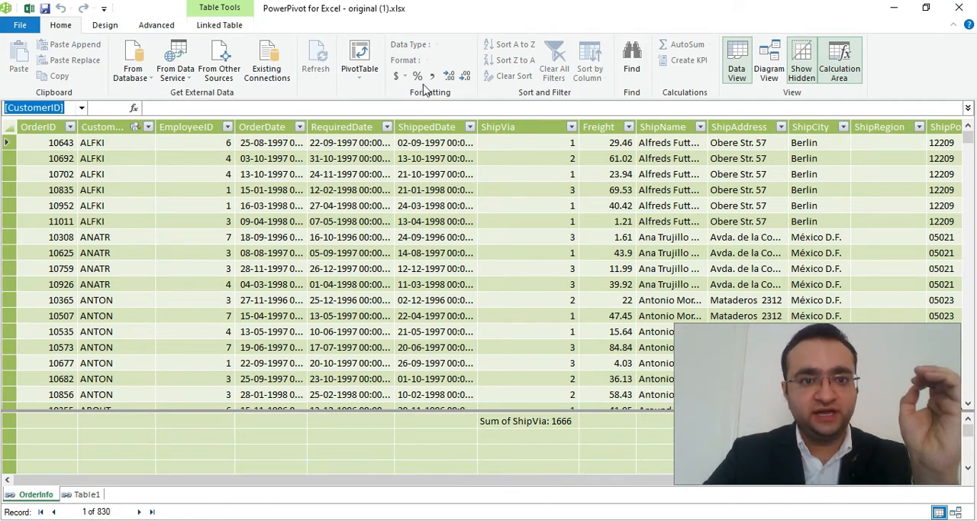
{"action": "left_click", "coordinate": [359, 55]}
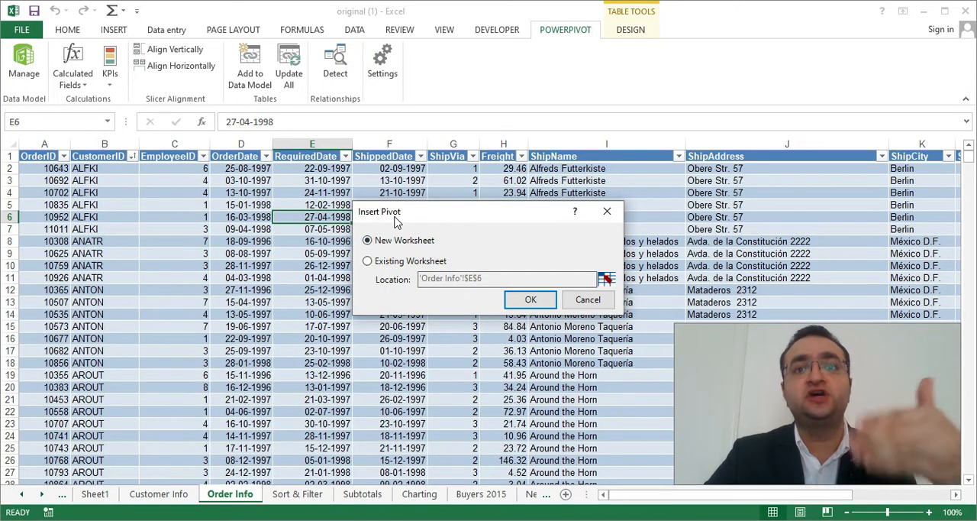
{"action": "left_click", "coordinate": [530, 300]}
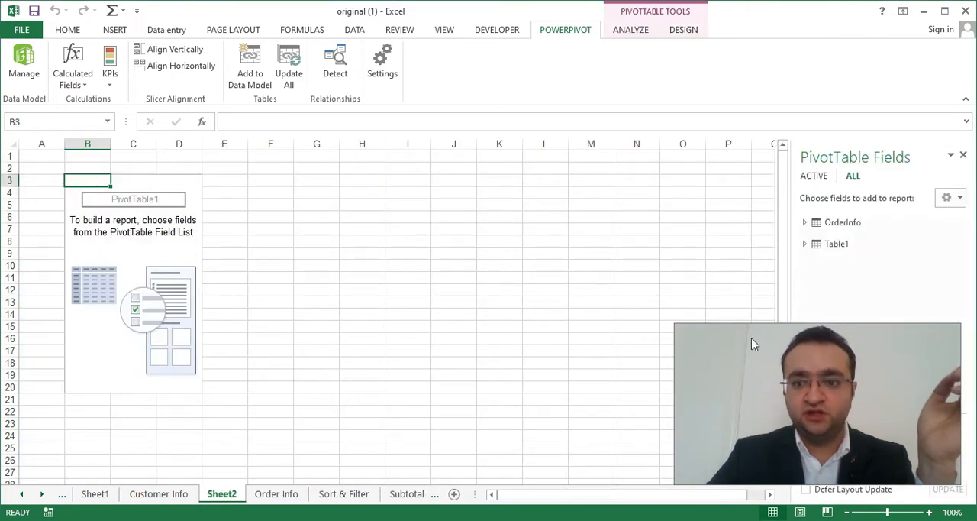
{"action": "left_click_drag", "start_coordinate": [764, 358], "coordinate": [479, 345]}
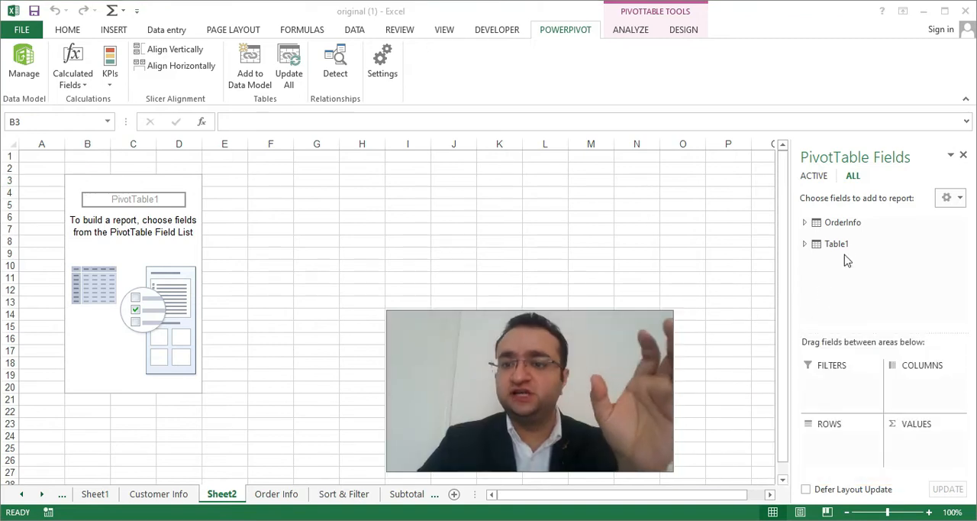
Expand OrderInfo and Table1 in the PivotTable field list and examine the fields each table offers.
{"action": "left_click", "coordinate": [810, 227]}
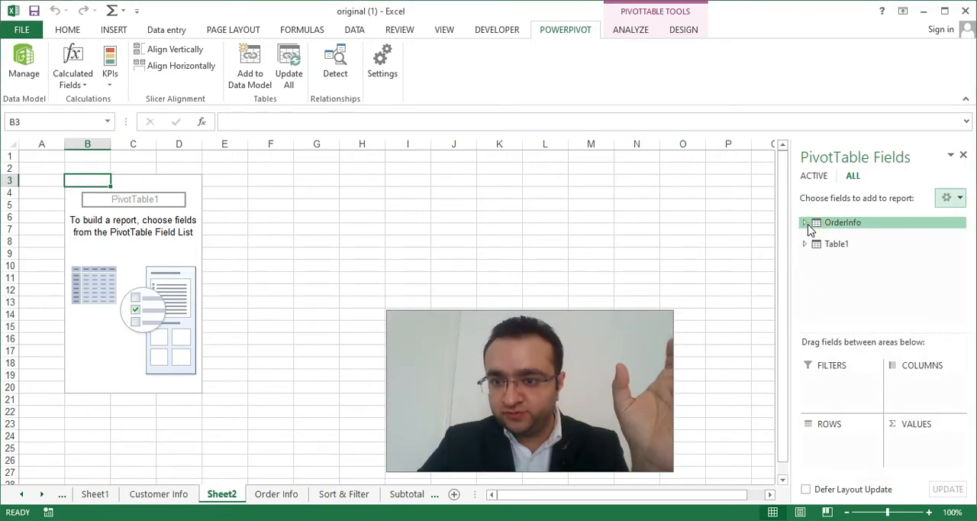
{"action": "left_click", "coordinate": [804, 222]}
{"action": "scroll", "coordinate": [836, 264], "scroll_direction": "down", "scroll_amount": 2}
{"action": "scroll", "coordinate": [837, 266], "scroll_direction": "down", "scroll_amount": 4}
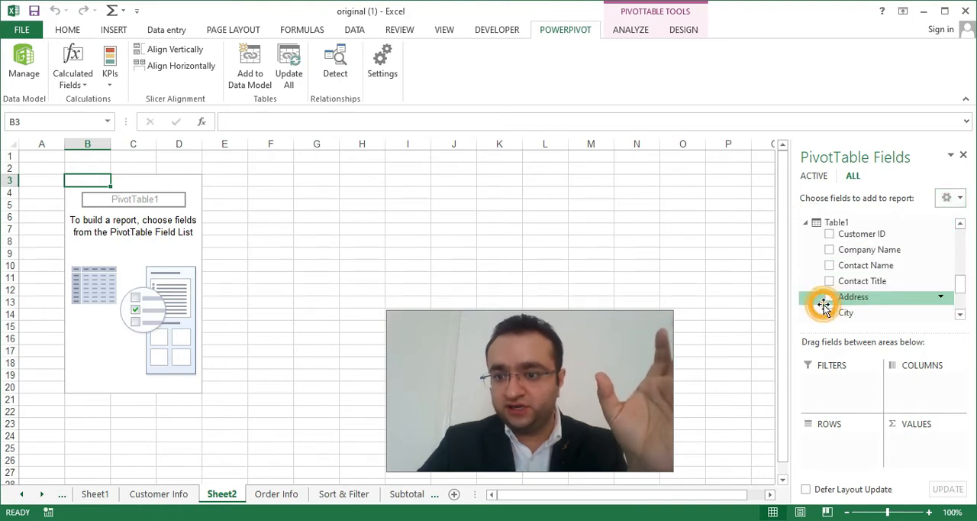
{"action": "scroll", "coordinate": [853, 228], "scroll_direction": "down", "scroll_amount": 1}
{"action": "scroll", "coordinate": [853, 229], "scroll_direction": "up", "scroll_amount": 4}
{"action": "scroll", "coordinate": [853, 228], "scroll_direction": "up", "scroll_amount": 3}
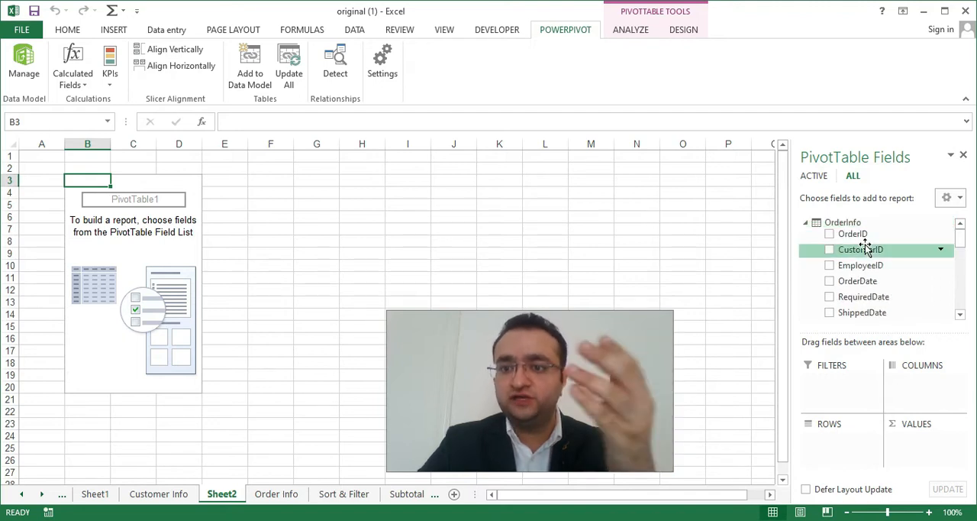
{"action": "scroll", "coordinate": [863, 256], "scroll_direction": "down", "scroll_amount": 5}
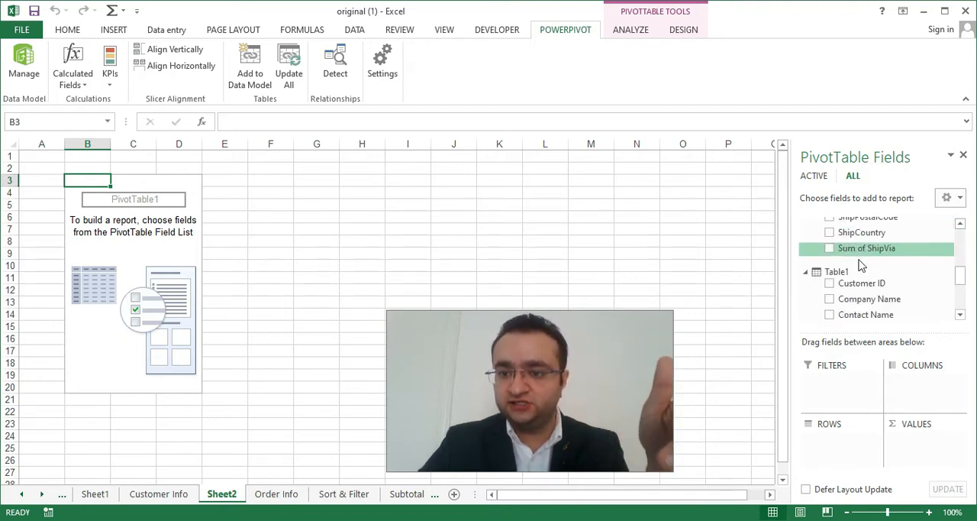
{"action": "scroll", "coordinate": [893, 279], "scroll_direction": "down", "scroll_amount": 4}
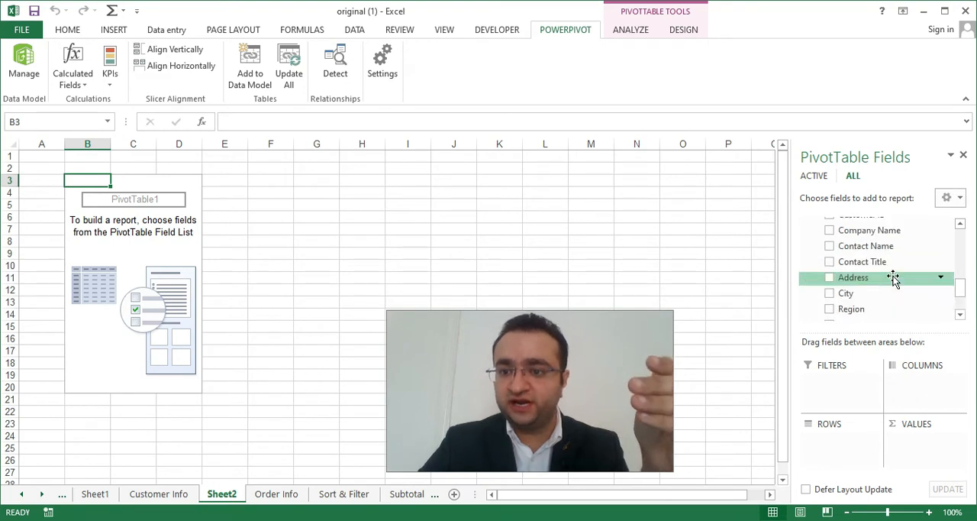
{"action": "scroll", "coordinate": [877, 264], "scroll_direction": "up", "scroll_amount": 6}
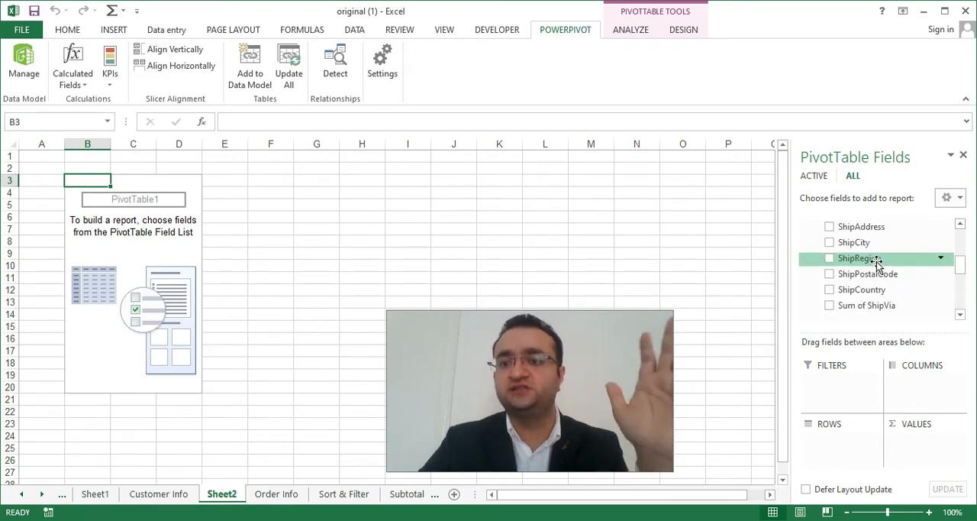
{"action": "scroll", "coordinate": [878, 264], "scroll_direction": "up", "scroll_amount": 1}
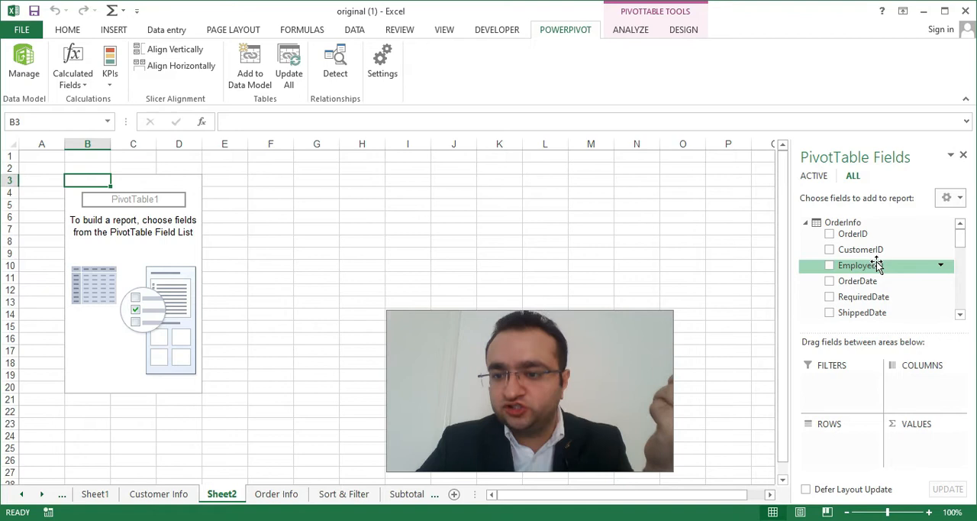
{"action": "scroll", "coordinate": [878, 263], "scroll_direction": "down", "scroll_amount": 1}
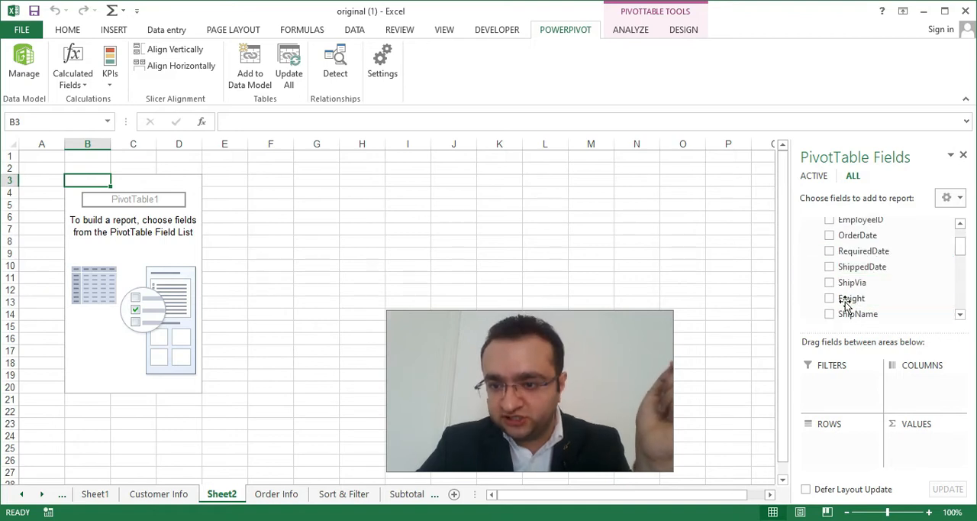
{"action": "left_click", "coordinate": [830, 297]}
{"action": "left_click", "coordinate": [830, 297]}
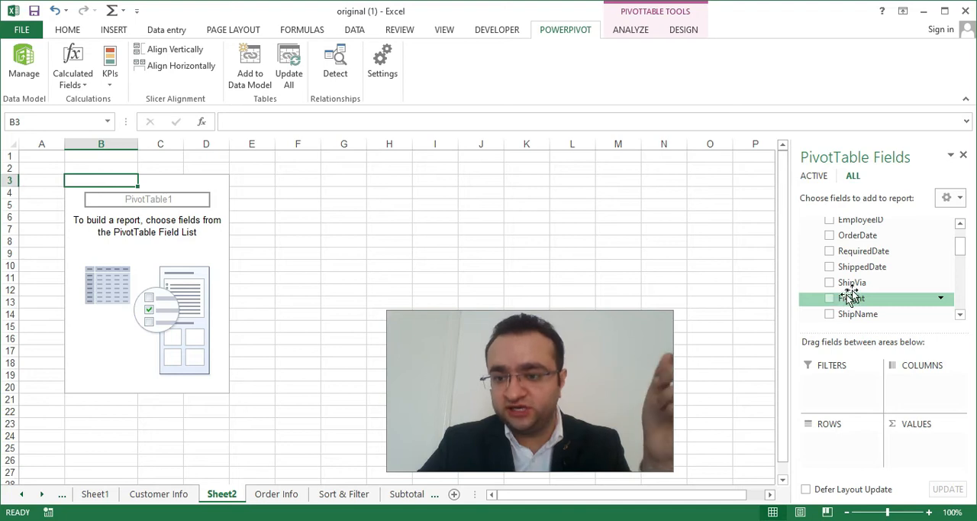
Add Country from Table1 as the PivotTable's rows and Freight from OrderInfo as its summed values.
{"action": "scroll", "coordinate": [837, 299], "scroll_direction": "down", "scroll_amount": 5}
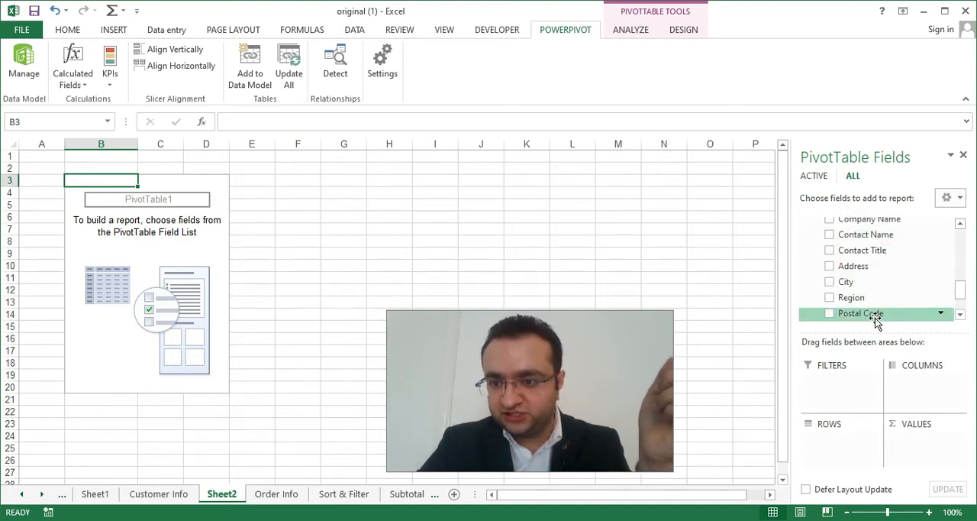
{"action": "scroll", "coordinate": [859, 280], "scroll_direction": "down", "scroll_amount": 1}
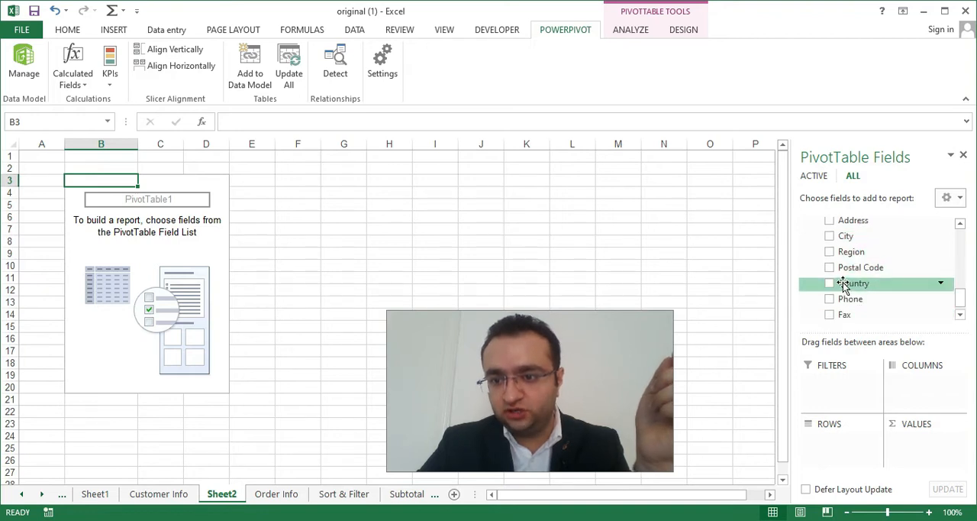
{"action": "left_click", "coordinate": [829, 282]}
{"action": "scroll", "coordinate": [839, 273], "scroll_direction": "up", "scroll_amount": 3}
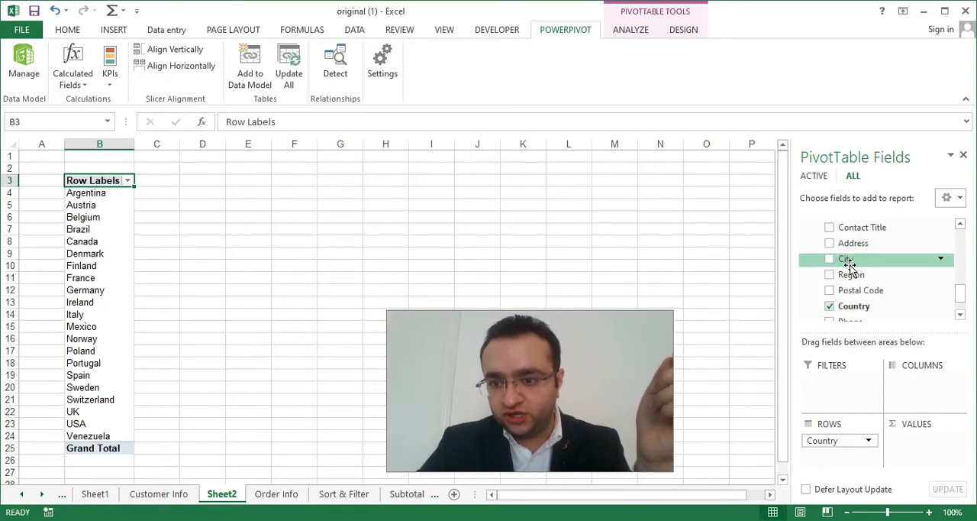
{"action": "scroll", "coordinate": [844, 256], "scroll_direction": "up", "scroll_amount": 5}
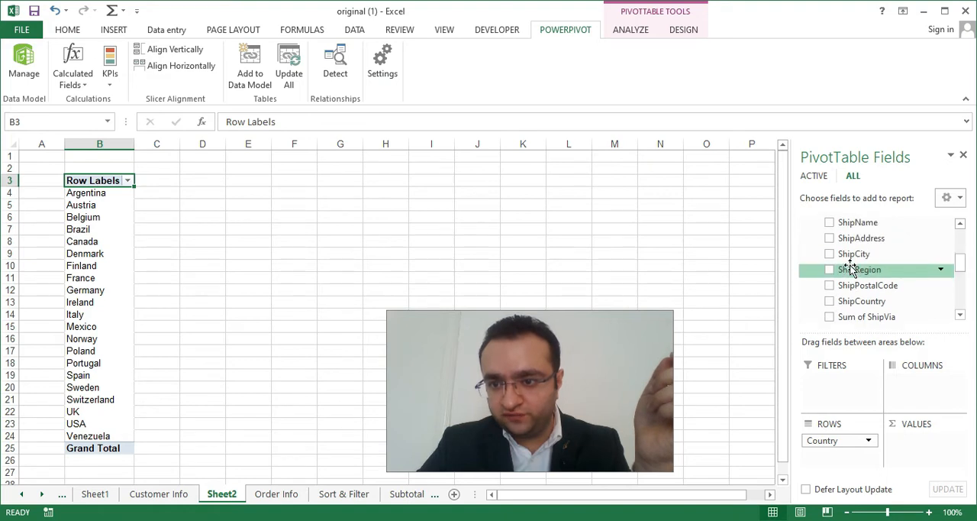
{"action": "left_click", "coordinate": [829, 230]}
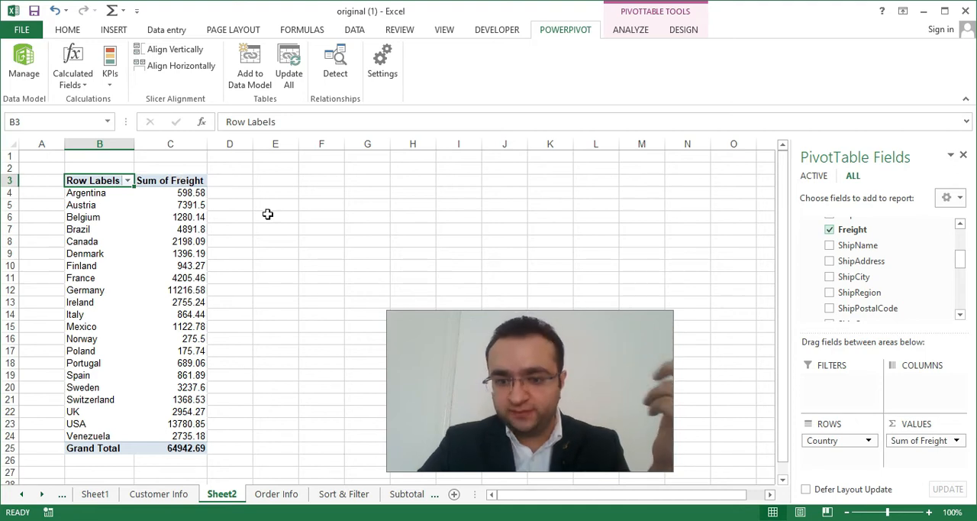
Summarize Freight by average in the PivotTable and remove the Sum of Freight field from the values.
{"action": "left_click", "coordinate": [173, 183]}
{"action": "right_click", "coordinate": [169, 183]}
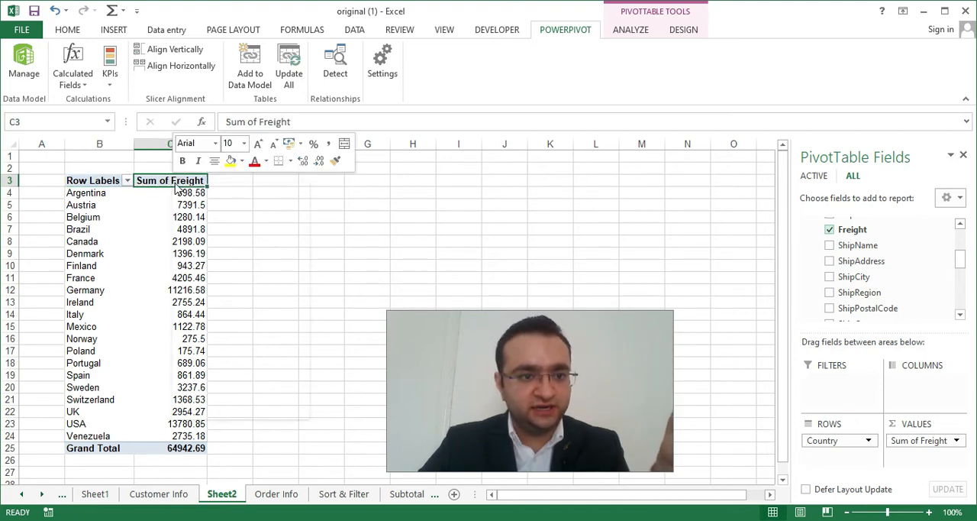
{"action": "mouse_move", "coordinate": [236, 338]}
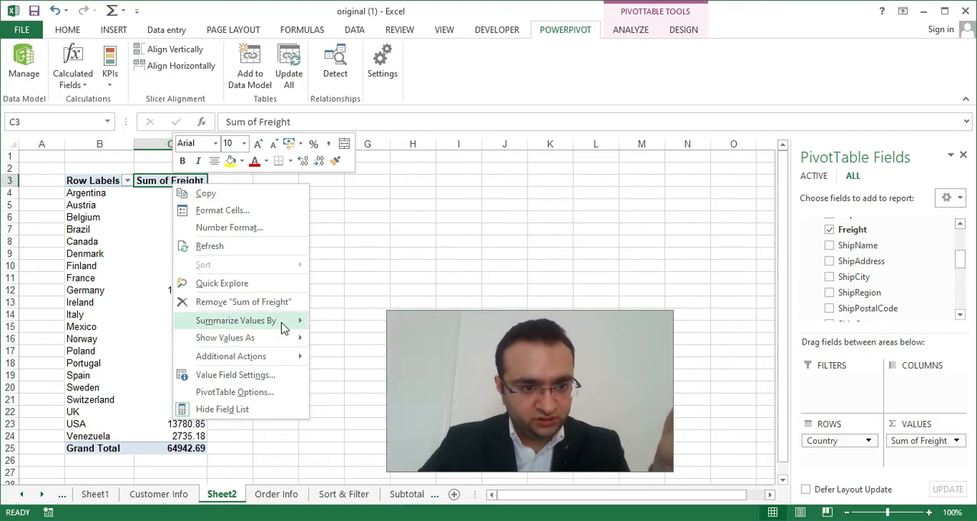
{"action": "mouse_move", "coordinate": [289, 321]}
{"action": "left_click", "coordinate": [345, 356]}
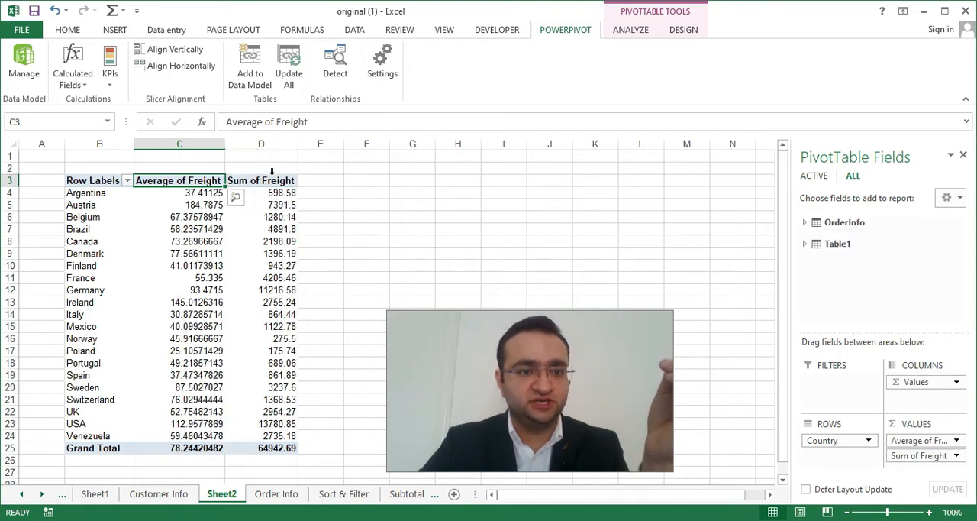
{"action": "left_click_drag", "start_coordinate": [911, 462], "coordinate": [872, 273]}
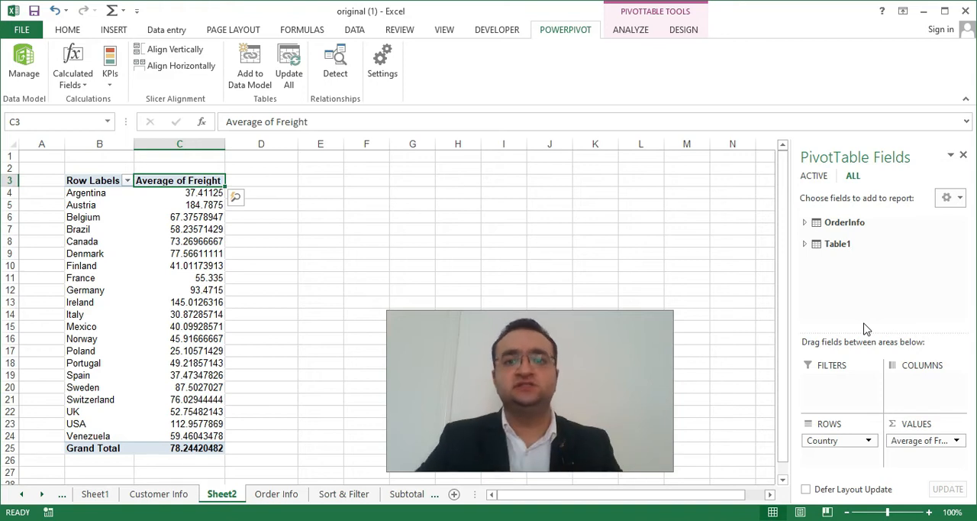
Look through the design and analysis options available for the PivotTable.
{"action": "left_click", "coordinate": [622, 29]}
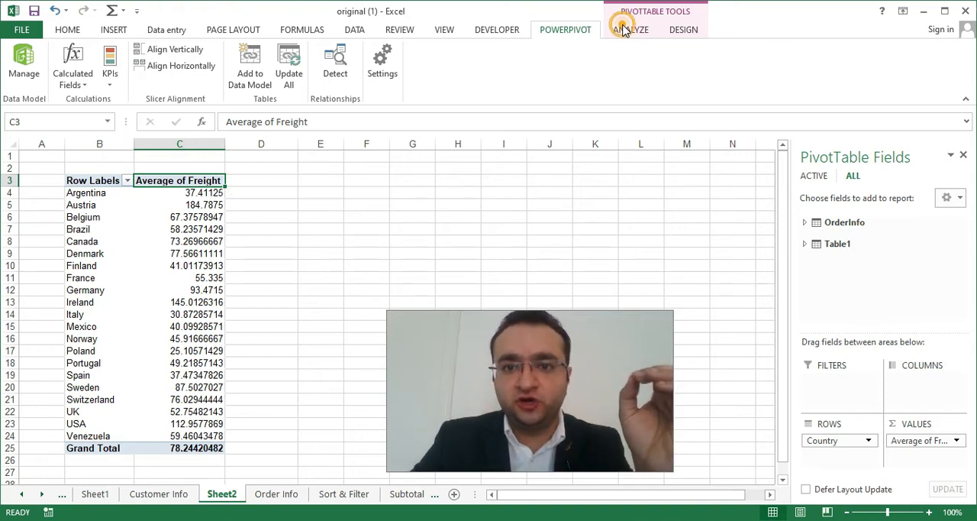
{"action": "left_click", "coordinate": [685, 31]}
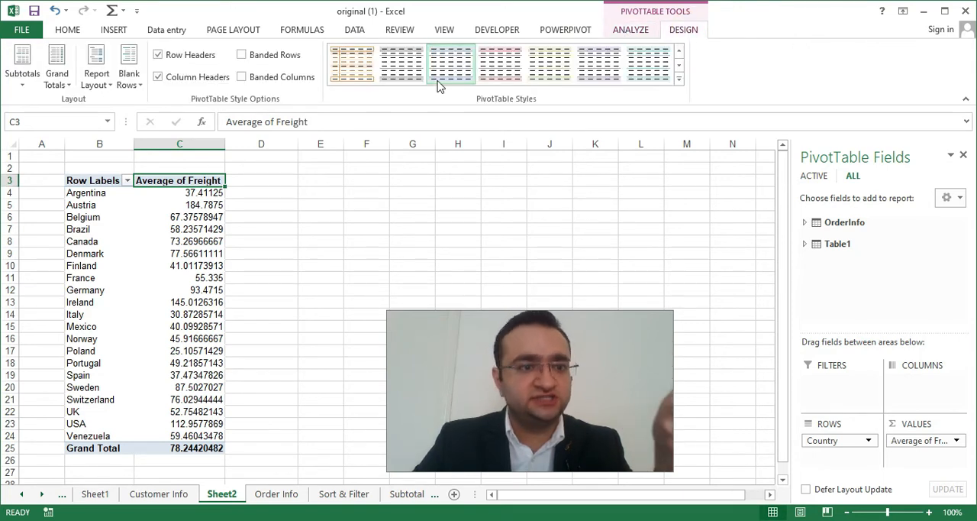
{"action": "left_click", "coordinate": [632, 30]}
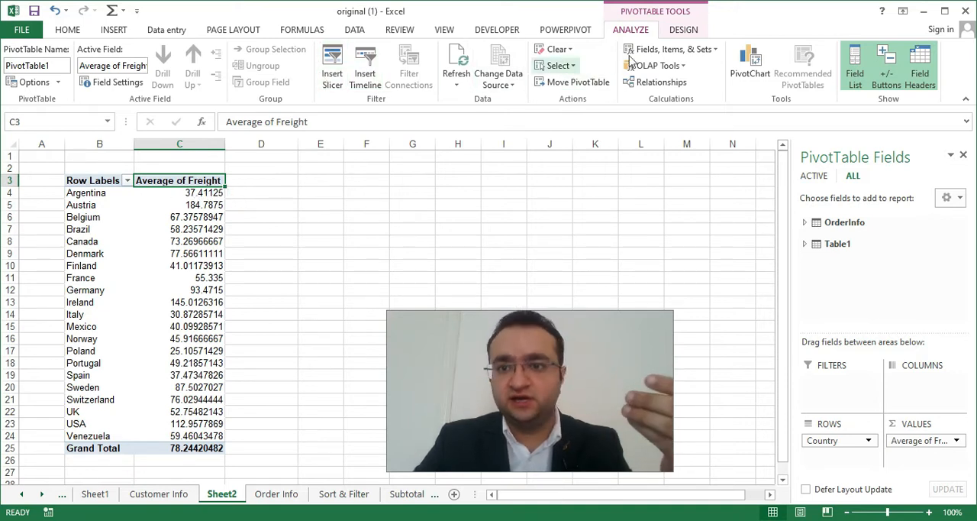
Switch to the PowerPivot window and look through the data in the OrderInfo and Table1 tables.
{"action": "left_click", "coordinate": [684, 29]}
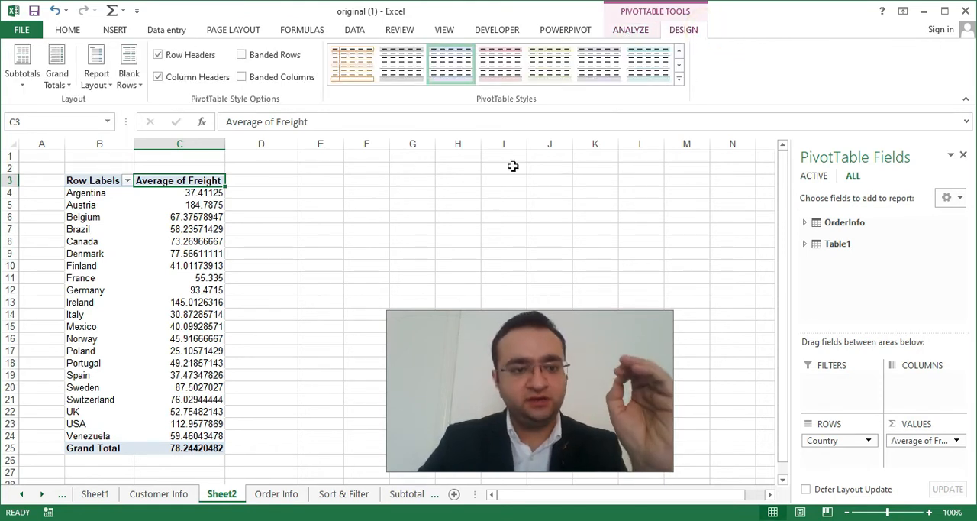
{"action": "mouse_move", "coordinate": [229, 520]}
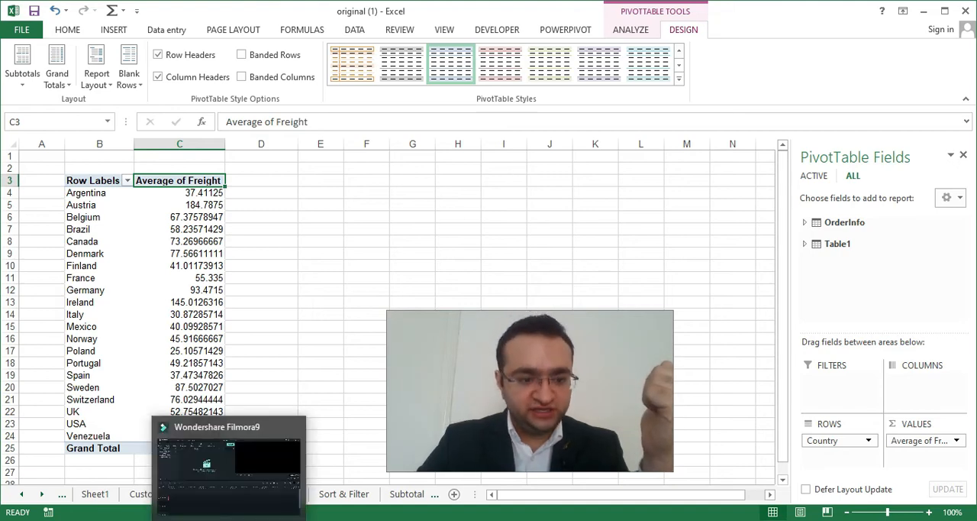
{"action": "left_click", "coordinate": [254, 492]}
{"action": "left_click_drag", "start_coordinate": [565, 372], "coordinate": [798, 390]}
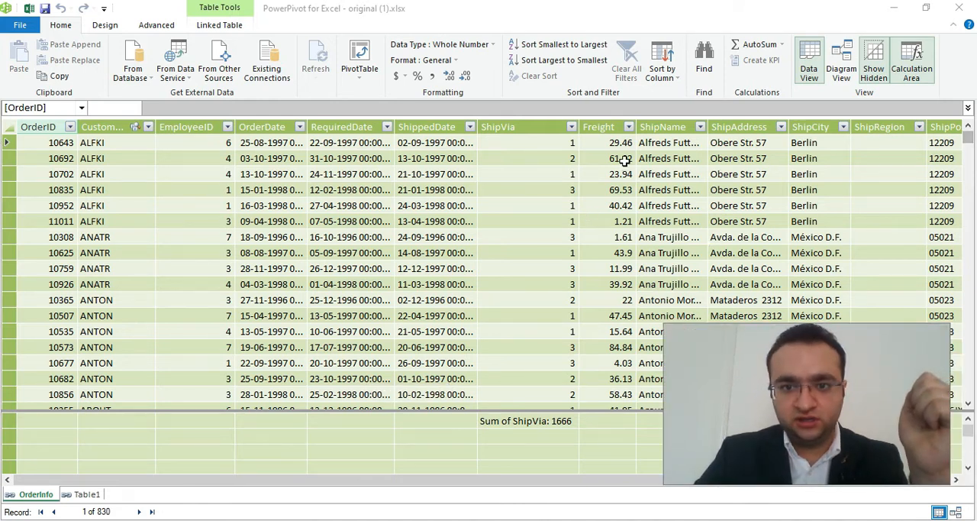
{"action": "left_click", "coordinate": [74, 496]}
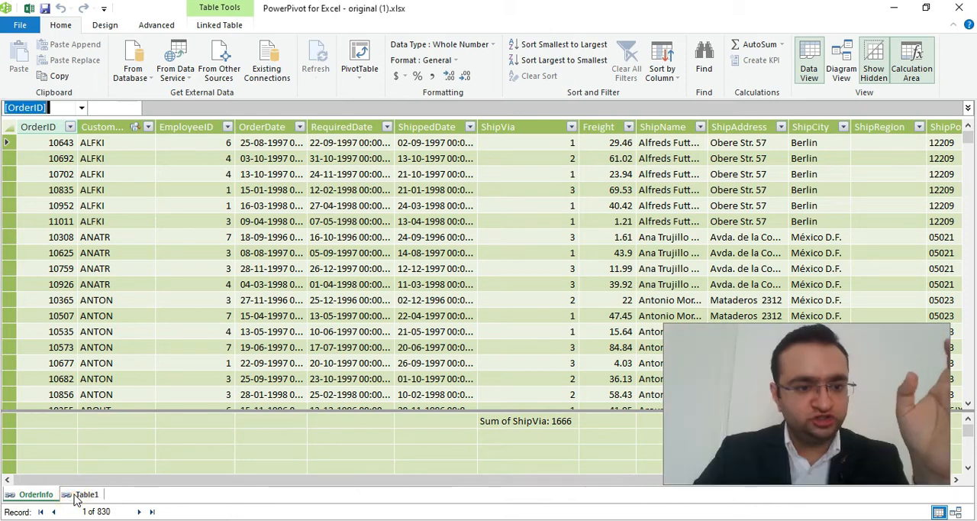
{"action": "left_click", "coordinate": [34, 496]}
{"action": "left_click", "coordinate": [76, 495]}
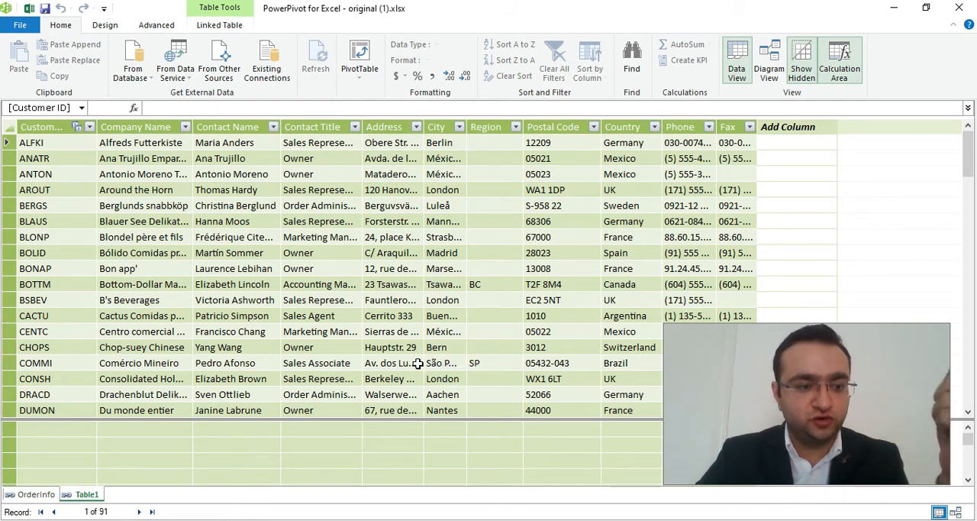
{"action": "left_click", "coordinate": [32, 494]}
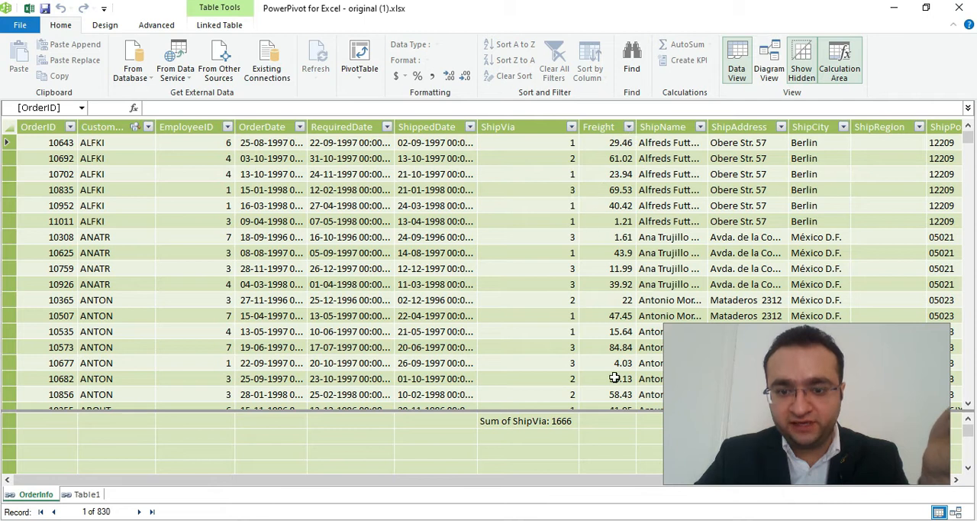
Add an average measure for the Freight column in OrderInfo's calculation area and widen the column.
{"action": "left_click", "coordinate": [614, 424]}
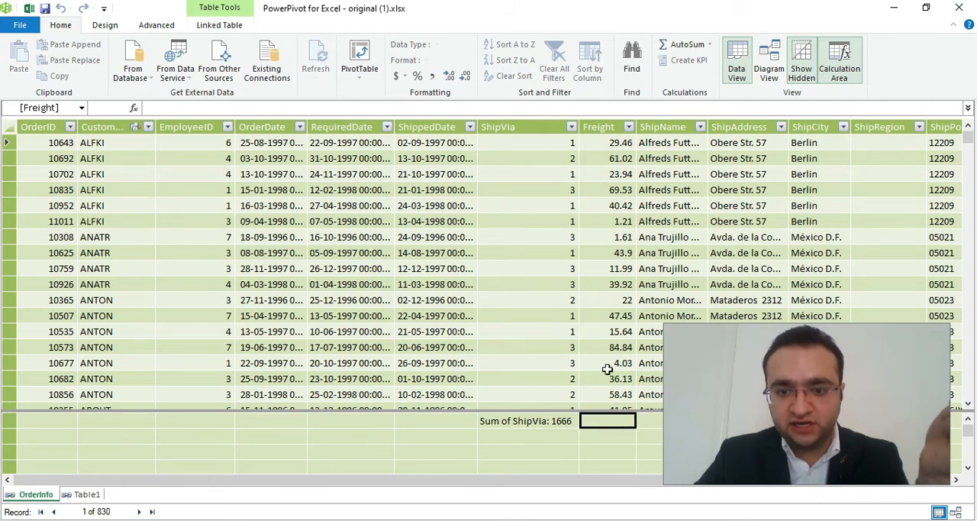
{"action": "left_click", "coordinate": [614, 284]}
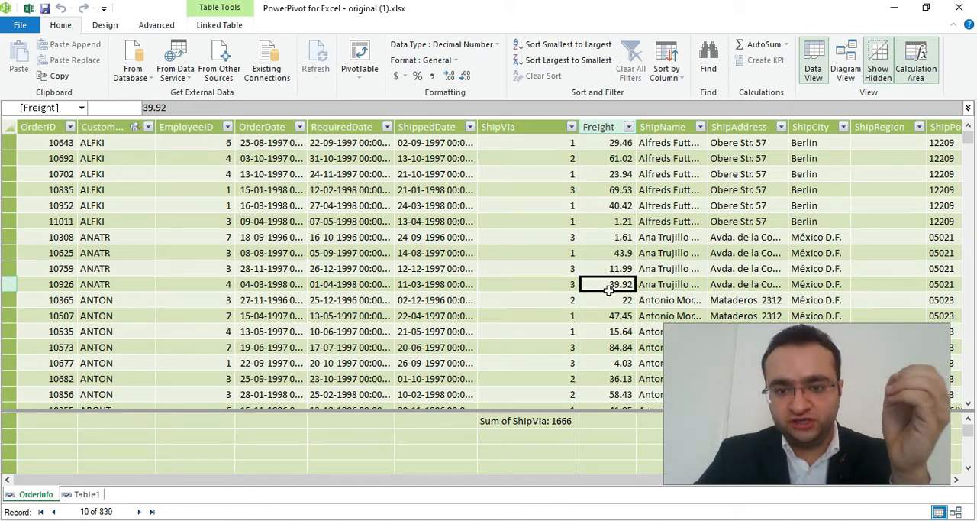
{"action": "left_click", "coordinate": [608, 207]}
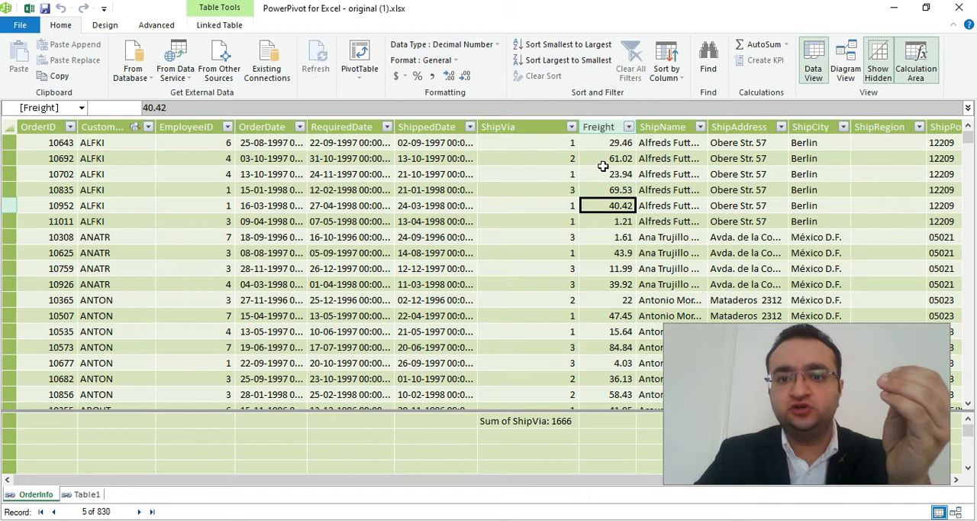
{"action": "left_click", "coordinate": [605, 174]}
{"action": "left_click", "coordinate": [614, 242]}
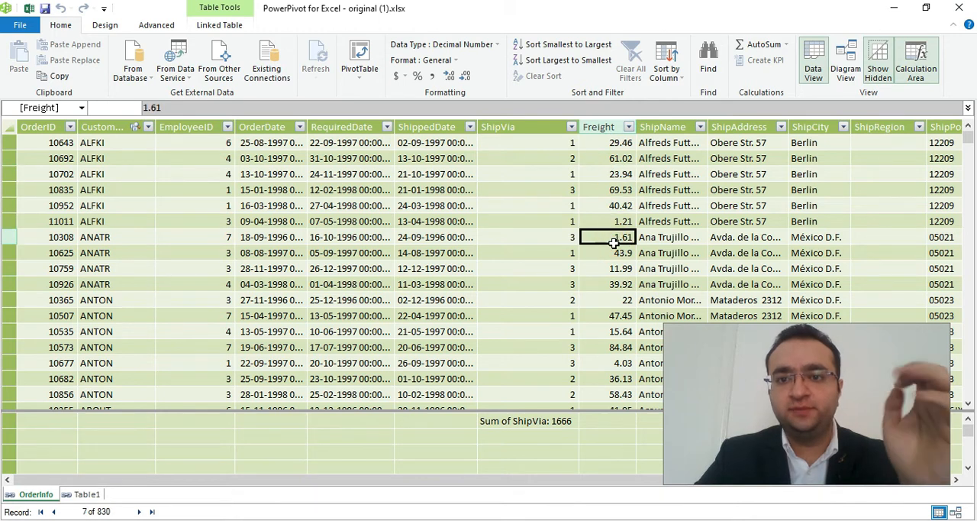
{"action": "left_click", "coordinate": [786, 48]}
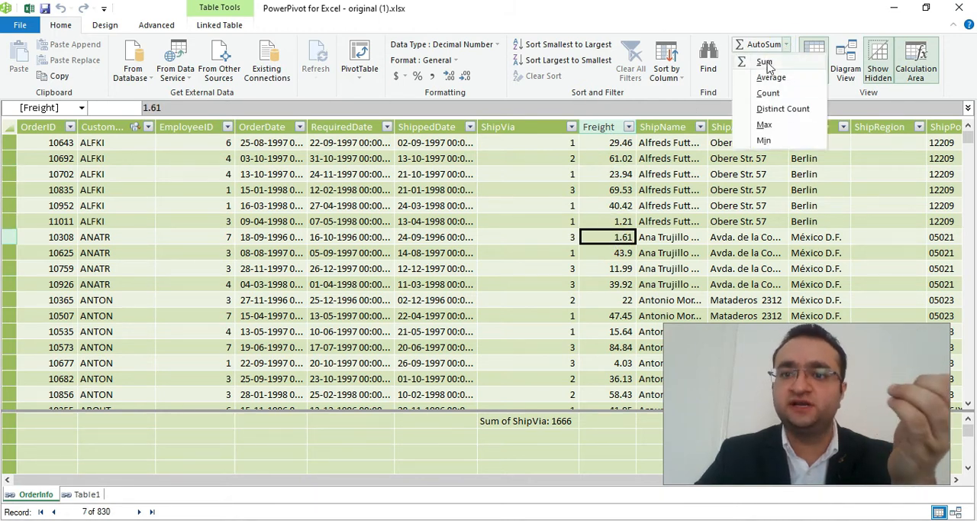
{"action": "left_click", "coordinate": [774, 79]}
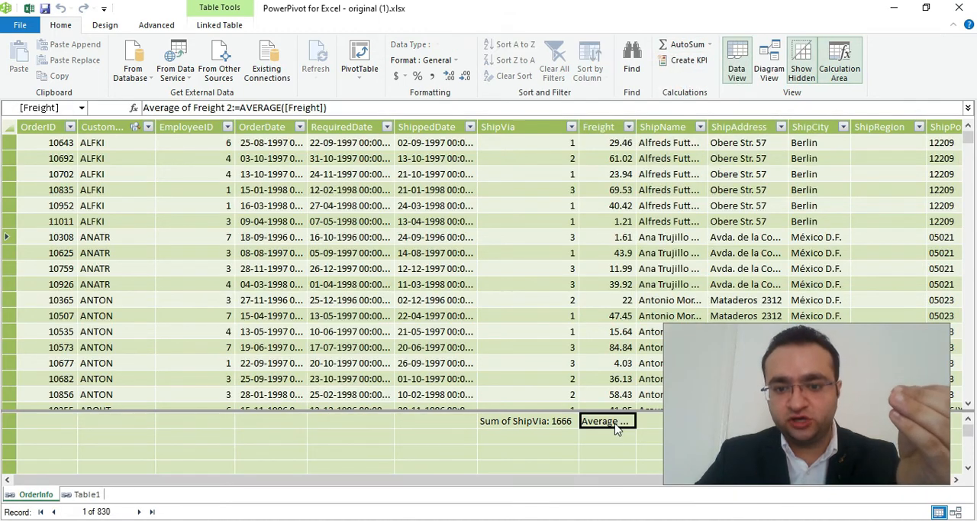
{"action": "left_click_drag", "start_coordinate": [632, 129], "coordinate": [736, 129]}
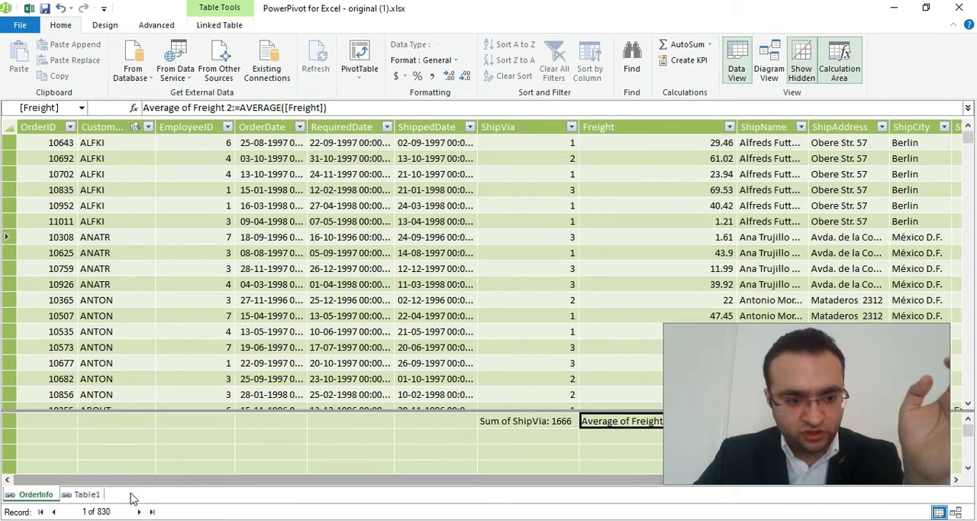
Add a count measure for the ShipVia column in OrderInfo's calculation area.
{"action": "scroll", "coordinate": [683, 455], "scroll_direction": "down", "scroll_amount": 4}
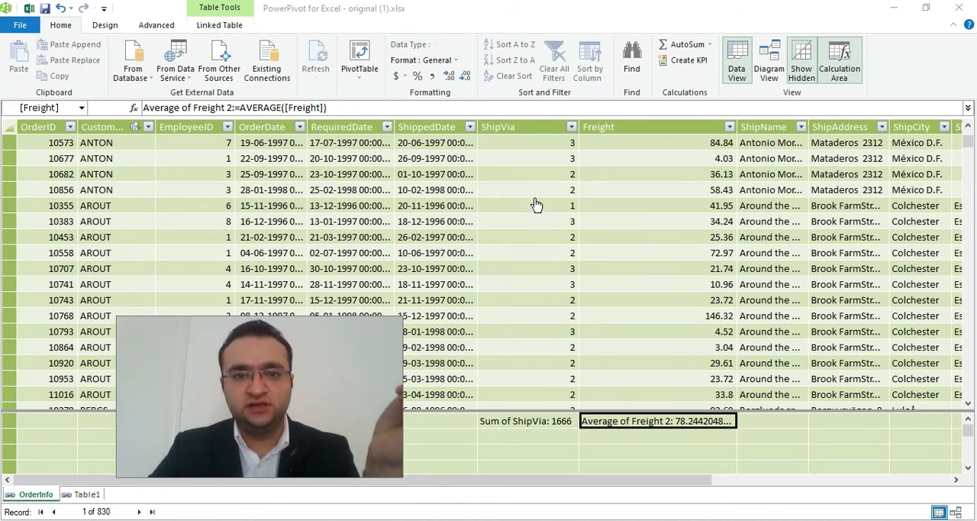
{"action": "left_click", "coordinate": [534, 174]}
{"action": "left_click", "coordinate": [538, 253]}
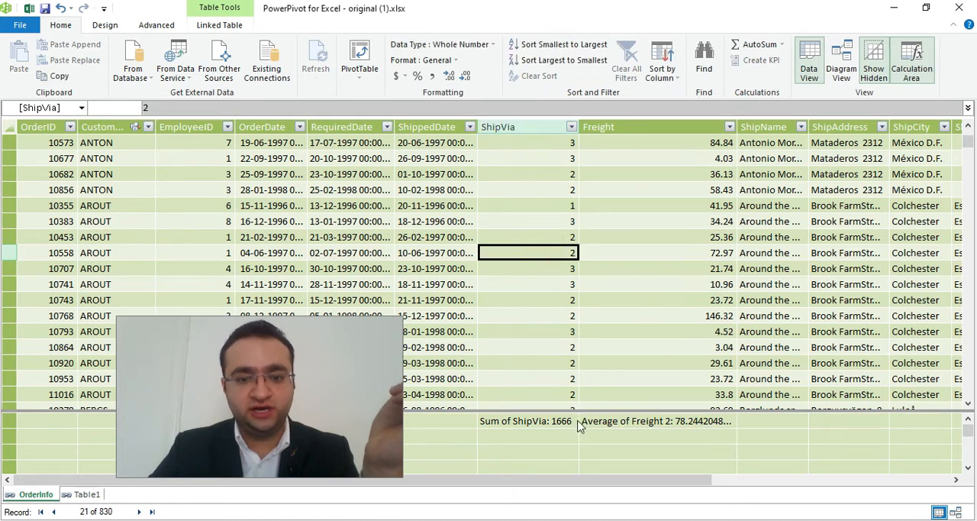
{"action": "left_click", "coordinate": [781, 45]}
{"action": "left_click", "coordinate": [780, 94]}
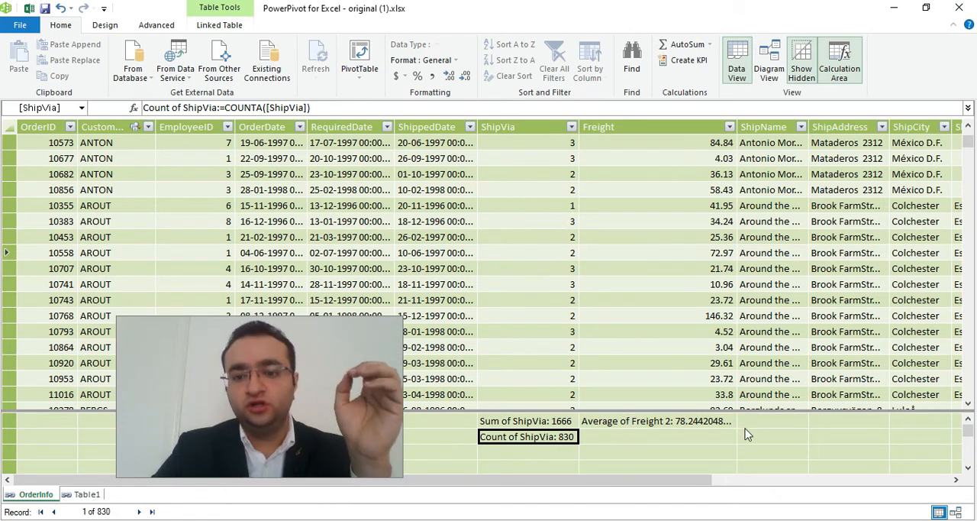
Examine the formatting categories for the average freight measure and keep General.
{"action": "left_click", "coordinate": [696, 331]}
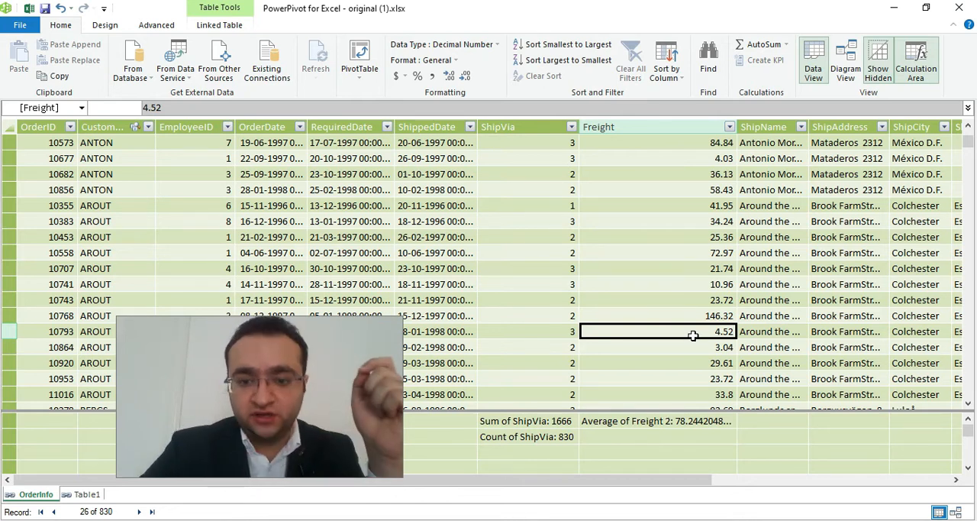
{"action": "left_click", "coordinate": [663, 422]}
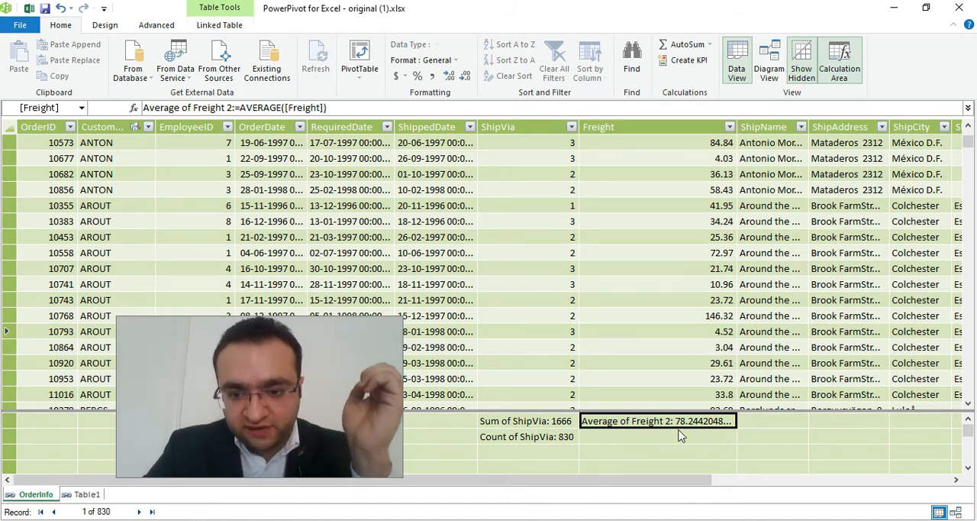
{"action": "right_click", "coordinate": [709, 421]}
{"action": "left_click", "coordinate": [711, 420]}
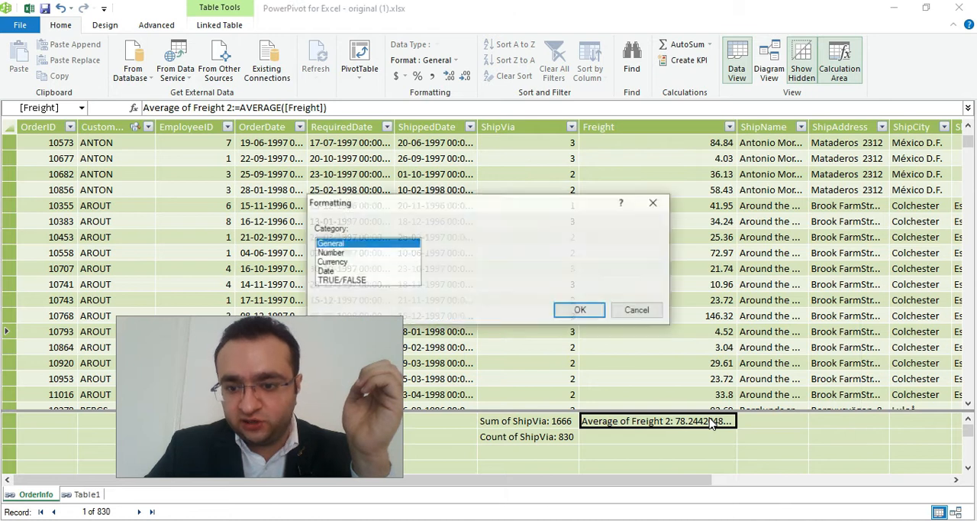
{"action": "left_click", "coordinate": [576, 310]}
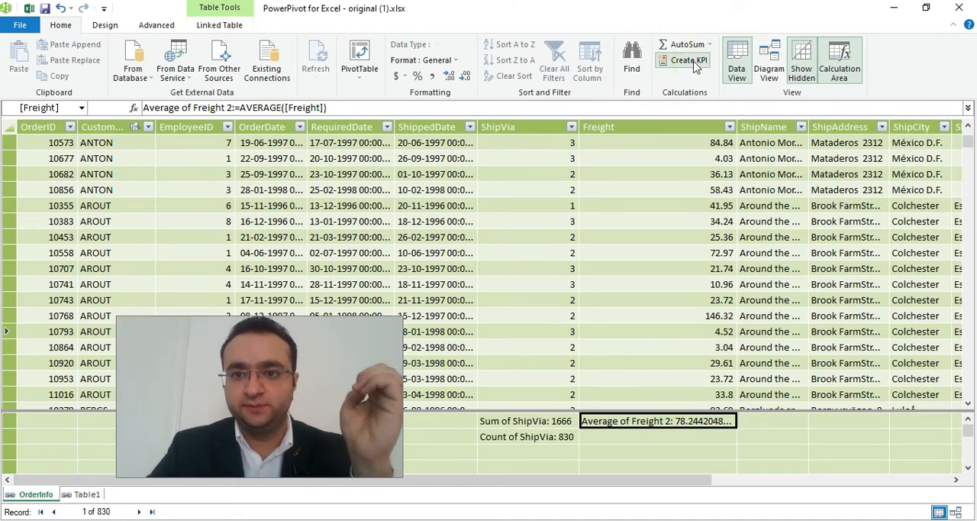
Start a KPI on the average freight measure with an absolute target of 100 and status thresholds of 60 and 90.
{"action": "mouse_move", "coordinate": [531, 71]}
{"action": "left_mouse_down"}
{"action": "mouse_move", "coordinate": [608, 68]}
{"action": "mouse_move", "coordinate": [697, 47]}
{"action": "left_mouse_up"}
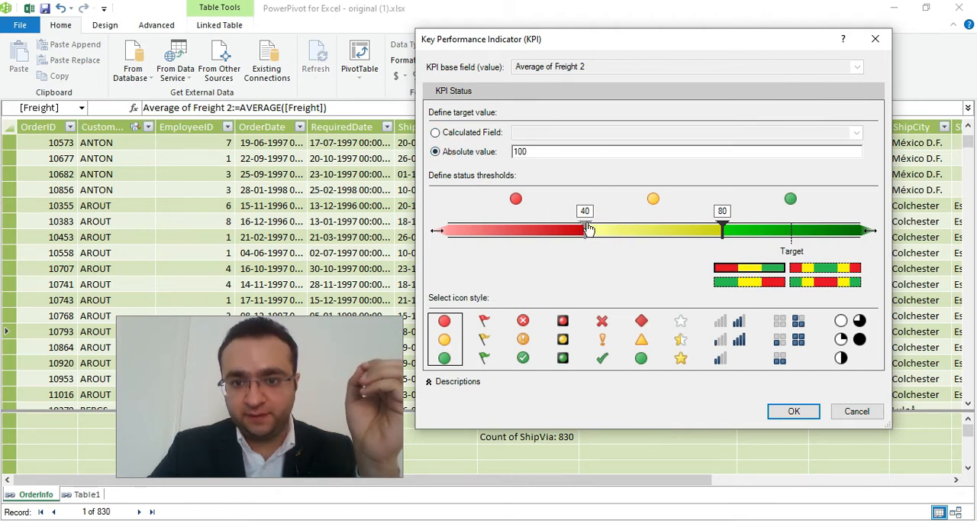
{"action": "left_click_drag", "start_coordinate": [587, 234], "coordinate": [652, 263]}
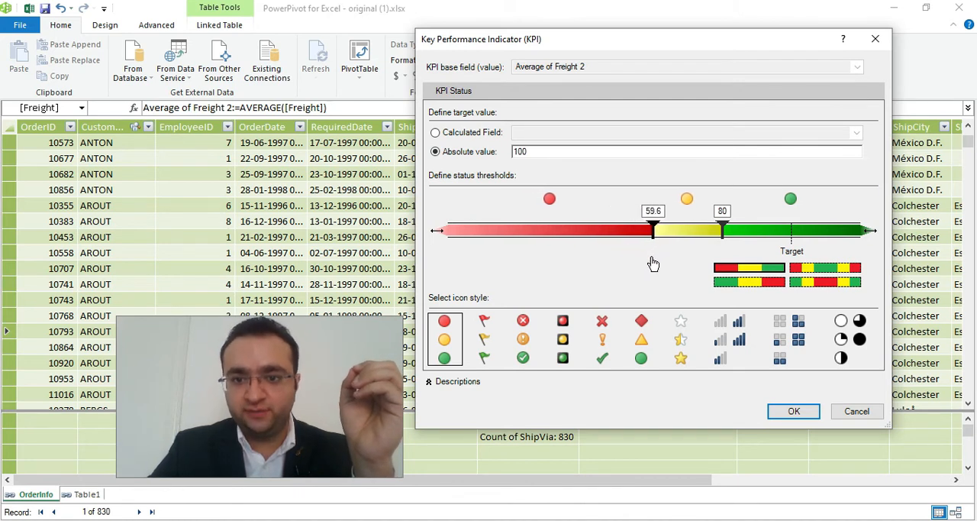
{"action": "left_click_drag", "start_coordinate": [718, 236], "coordinate": [761, 253]}
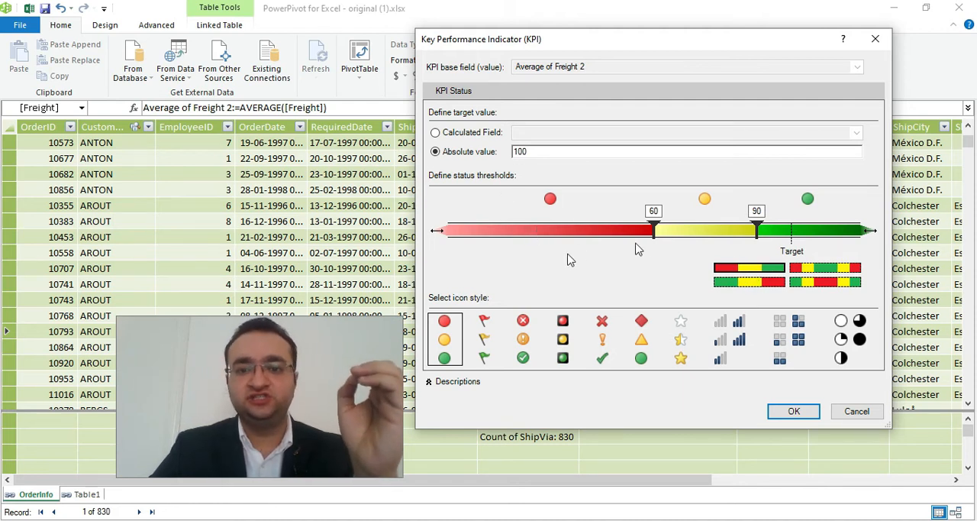
Choose the flag icon style for the KPI, reverse its colours to run green, yellow, red, and create it.
{"action": "left_click", "coordinate": [486, 319]}
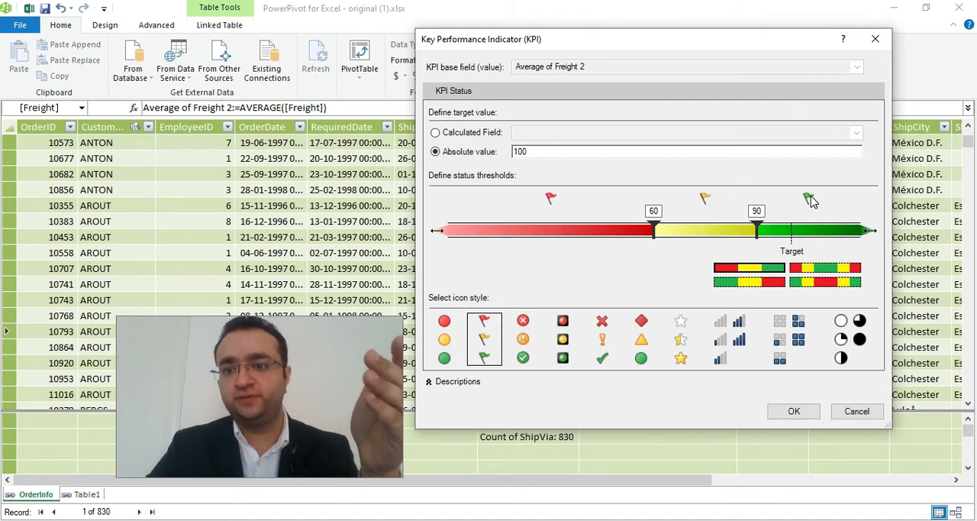
{"action": "left_click", "coordinate": [524, 325]}
{"action": "left_click", "coordinate": [563, 325]}
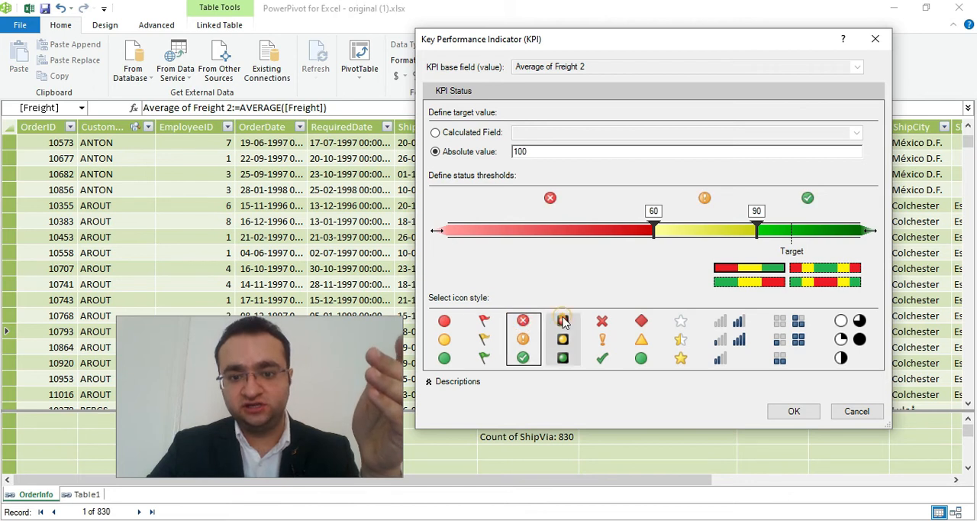
{"action": "left_click", "coordinate": [614, 326]}
{"action": "left_click", "coordinate": [486, 327]}
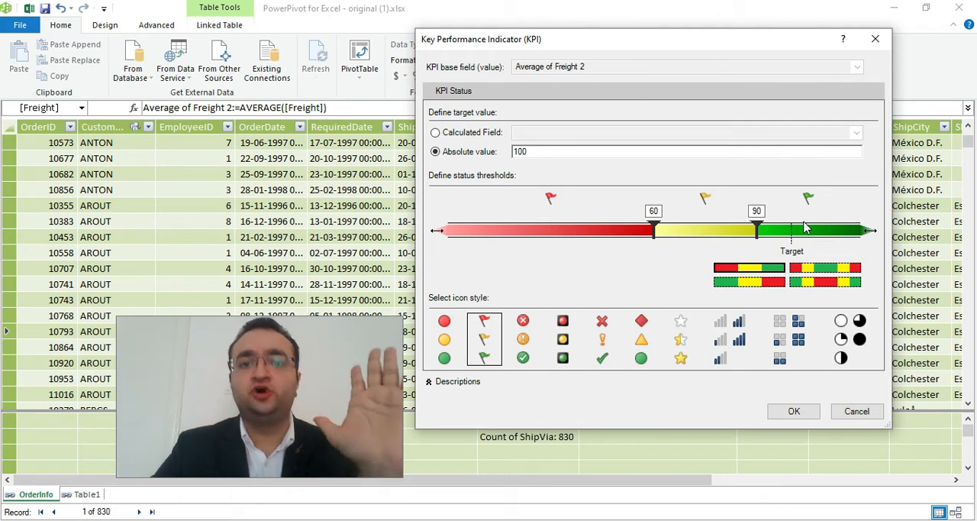
{"action": "left_click", "coordinate": [729, 282]}
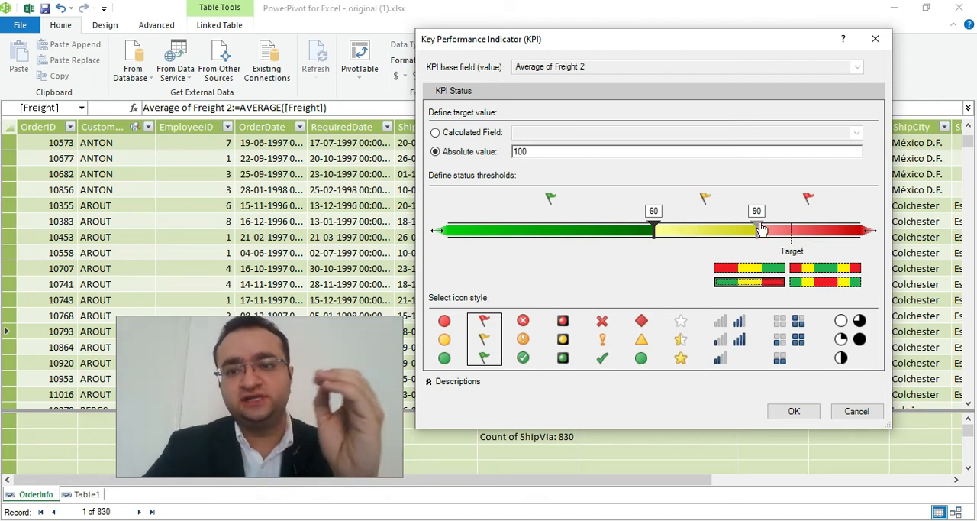
{"action": "left_click", "coordinate": [799, 411]}
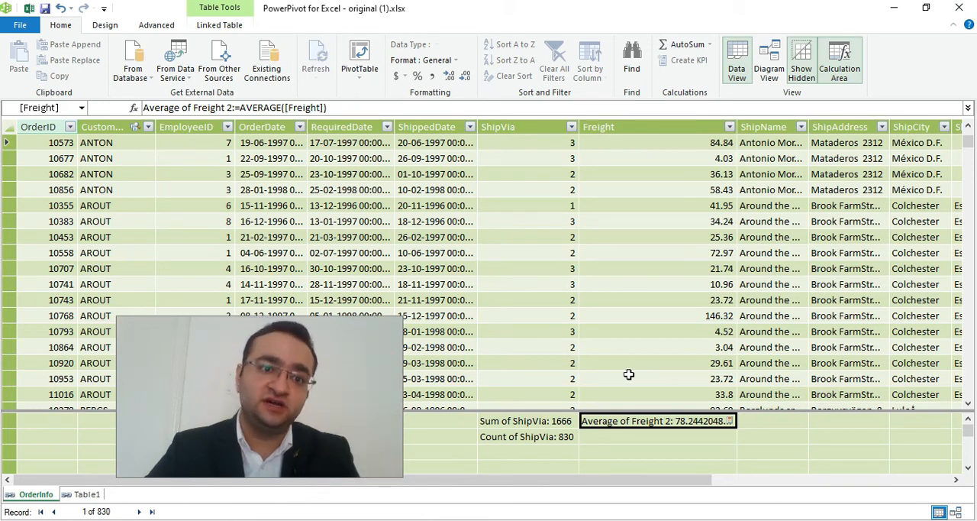
Return to the Excel workbook and add the Status field of the Average of Freight 2 KPI to the PivotTable.
{"action": "mouse_move", "coordinate": [191, 519]}
{"action": "left_click", "coordinate": [137, 482]}
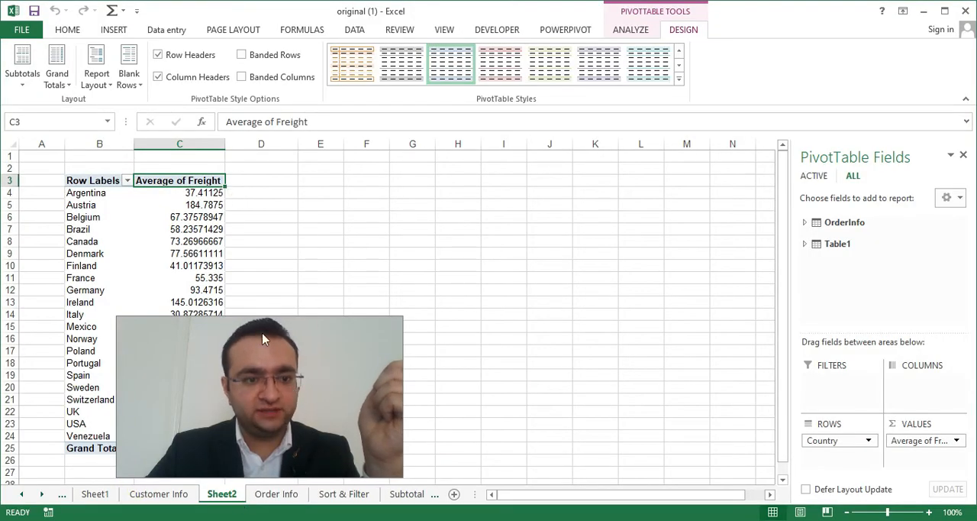
{"action": "scroll", "coordinate": [291, 393], "scroll_direction": "down", "scroll_amount": 2}
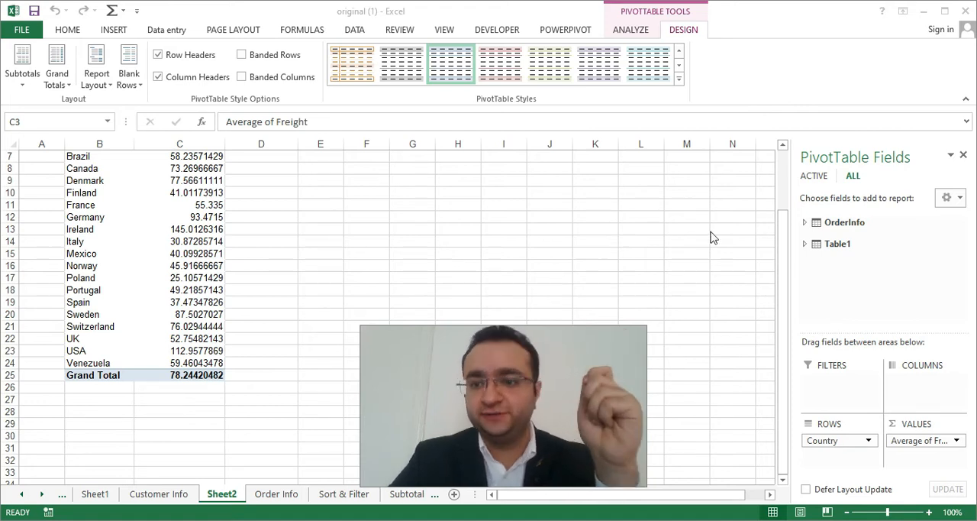
{"action": "left_click", "coordinate": [805, 222]}
{"action": "scroll", "coordinate": [842, 251], "scroll_direction": "down", "scroll_amount": 4}
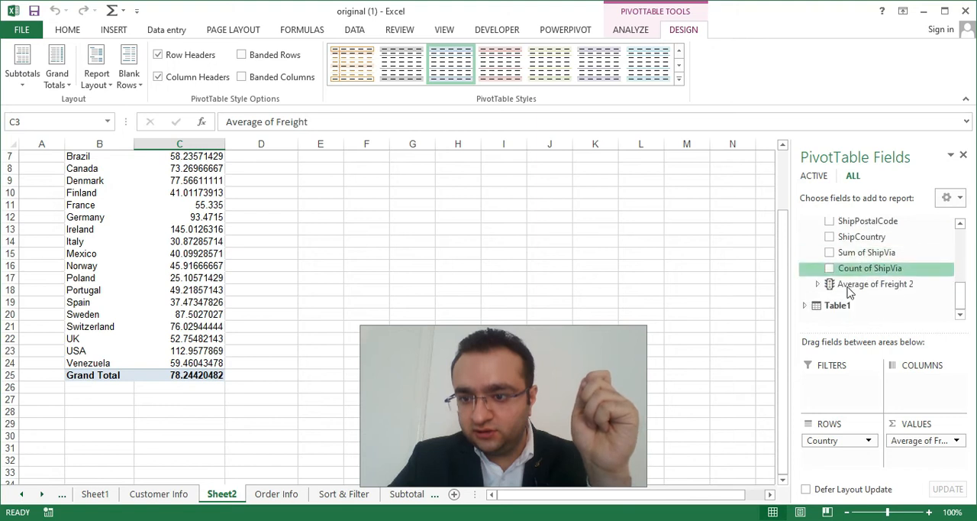
{"action": "left_click", "coordinate": [819, 284]}
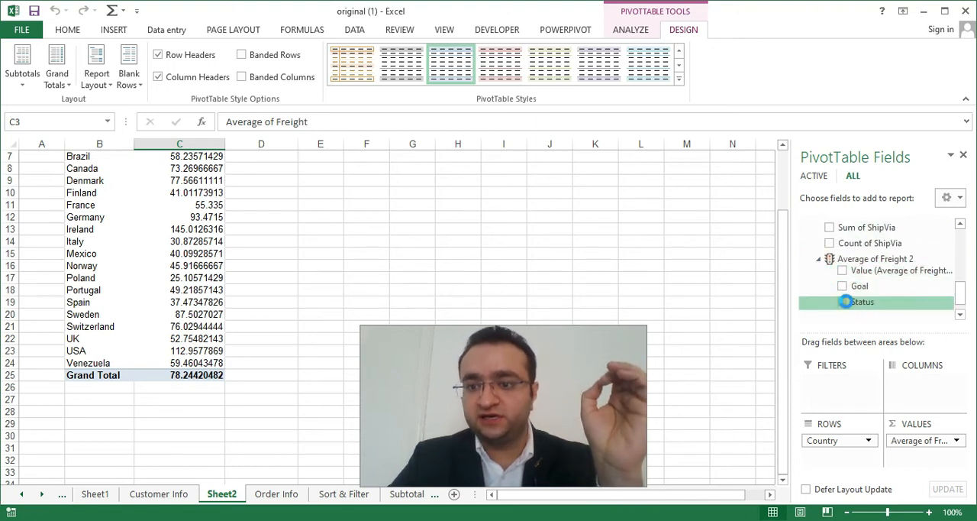
{"action": "left_click", "coordinate": [846, 302]}
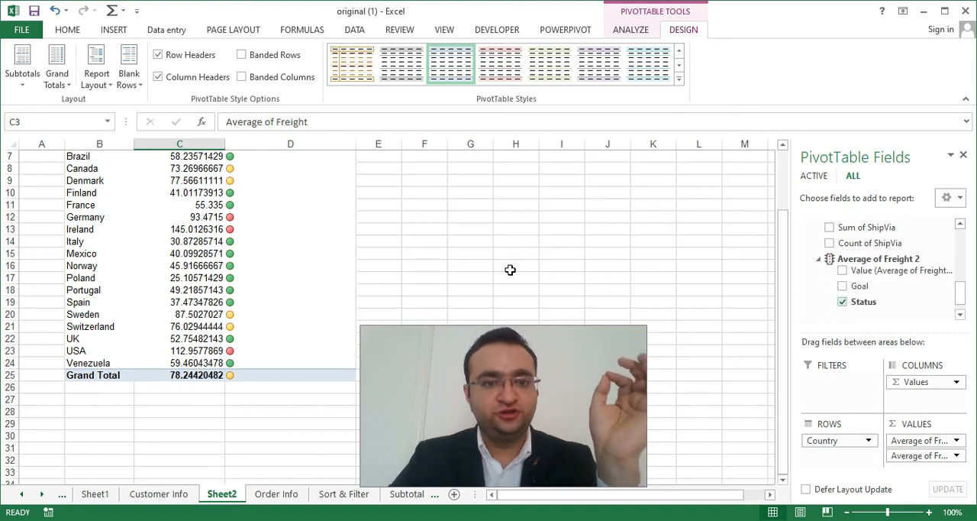
{"action": "left_click_drag", "start_coordinate": [785, 271], "coordinate": [785, 210]}
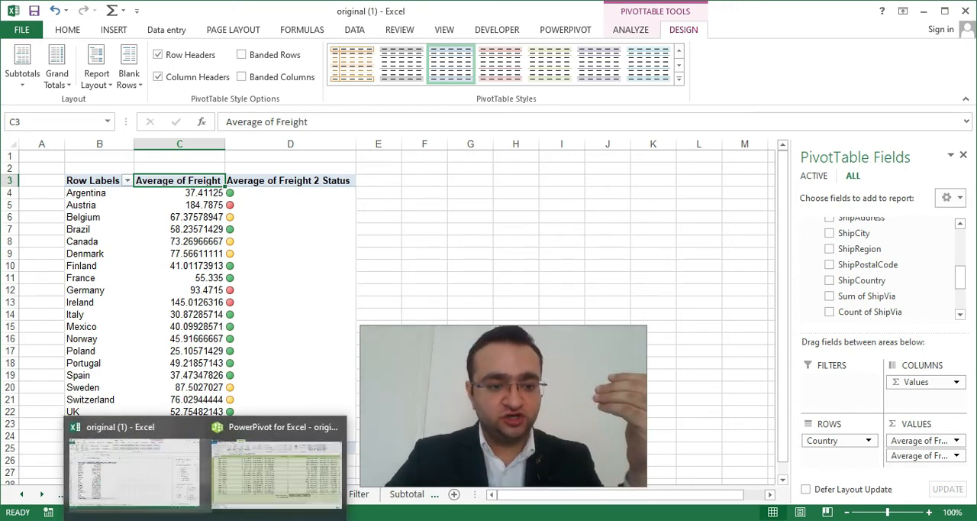
Switch back to the OrderInfo table in the PowerPivot window.
{"action": "left_click", "coordinate": [252, 489]}
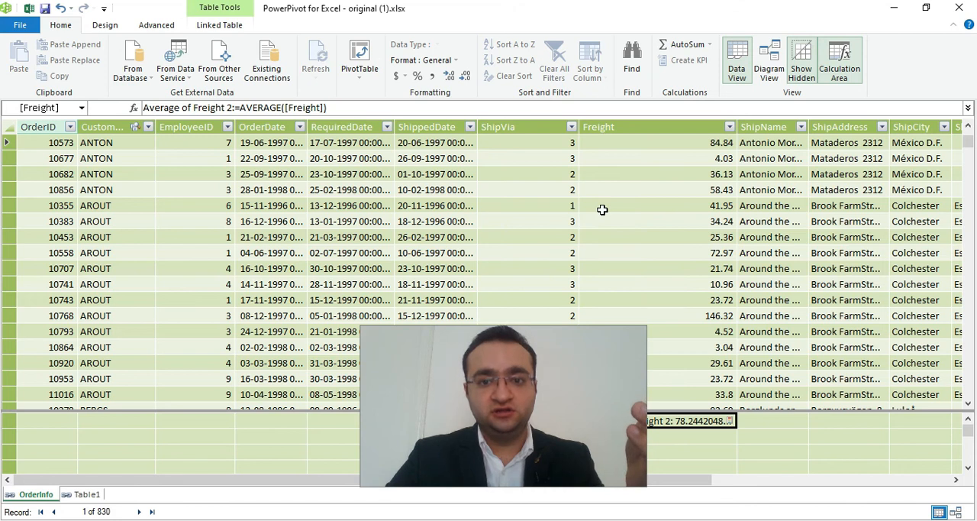